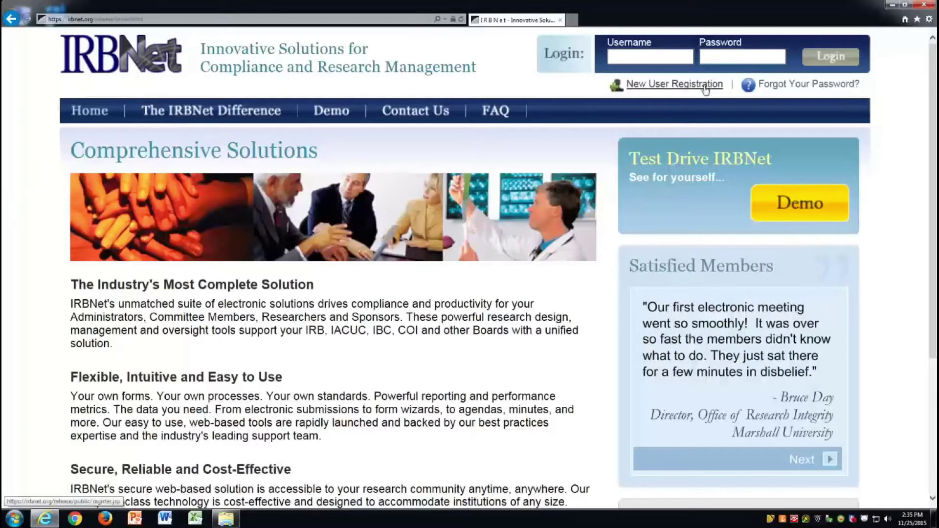
Log in to IRBNet with the UC Davis IRB administrator username and password.
{"action": "left_click", "coordinate": [634, 56]}
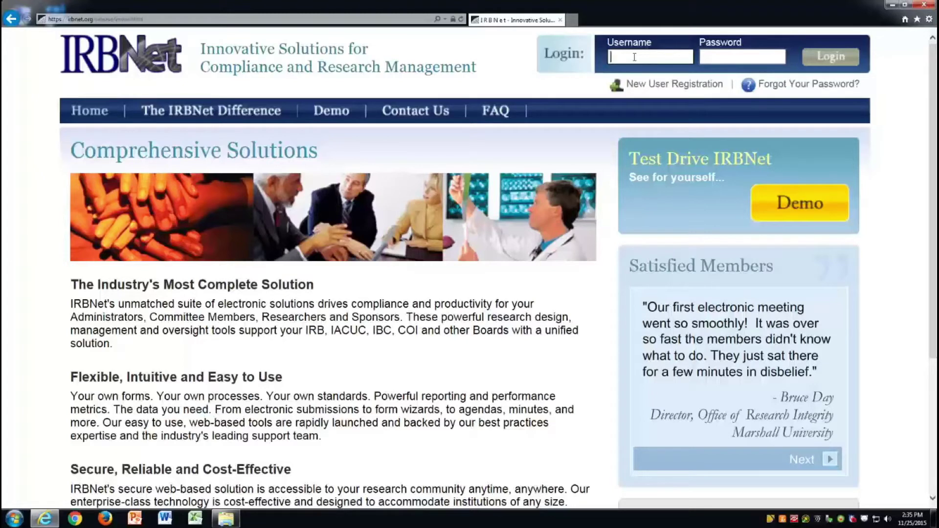
{"action": "type", "text": "ucdad"}
{"action": "type", "text": "min"}
{"action": "key", "text": "Tab"}
{"action": "type", "text": "**"}
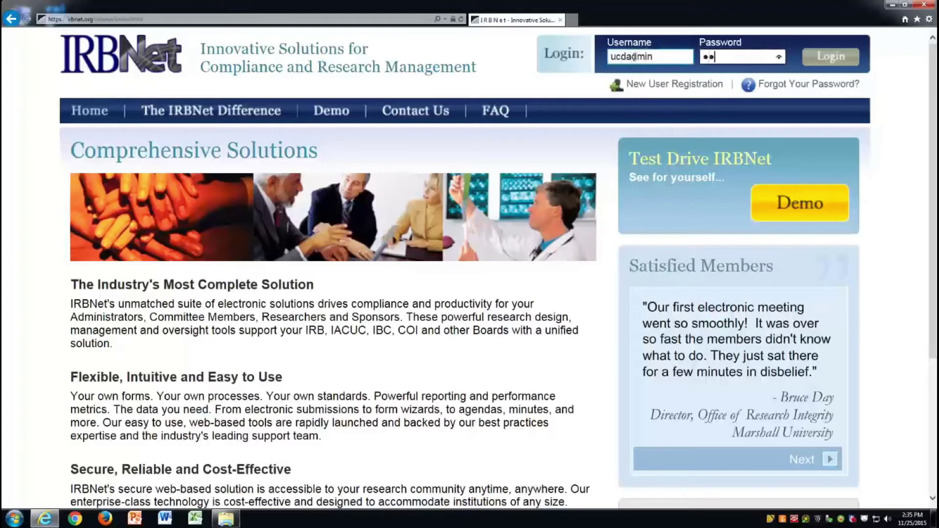
{"action": "type", "text": "******"}
{"action": "type", "text": "*"}
{"action": "left_click", "coordinate": [833, 56]}
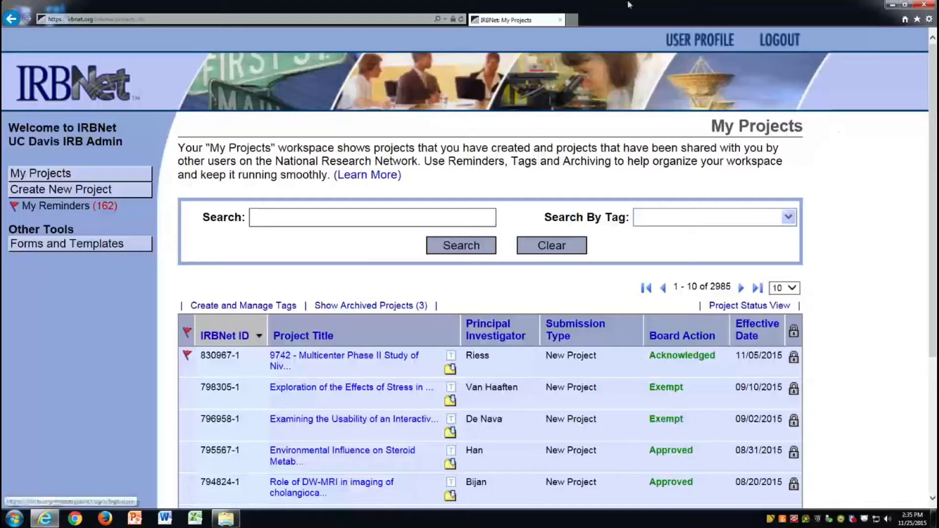
Choose Create New Project from the My Projects menu.
{"action": "left_click", "coordinate": [146, 191]}
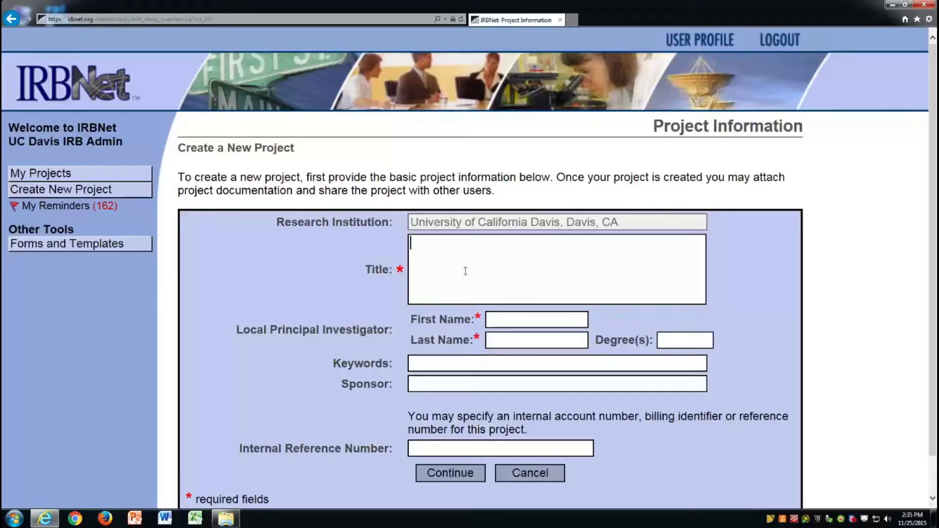
{"action": "type", "text": "Resear"}
{"action": "type", "text": "ch Title"}
Enter title 'Research Title', the PI's name, MD degree and Departmental sponsor, then continue.
{"action": "key", "text": "Tab"}
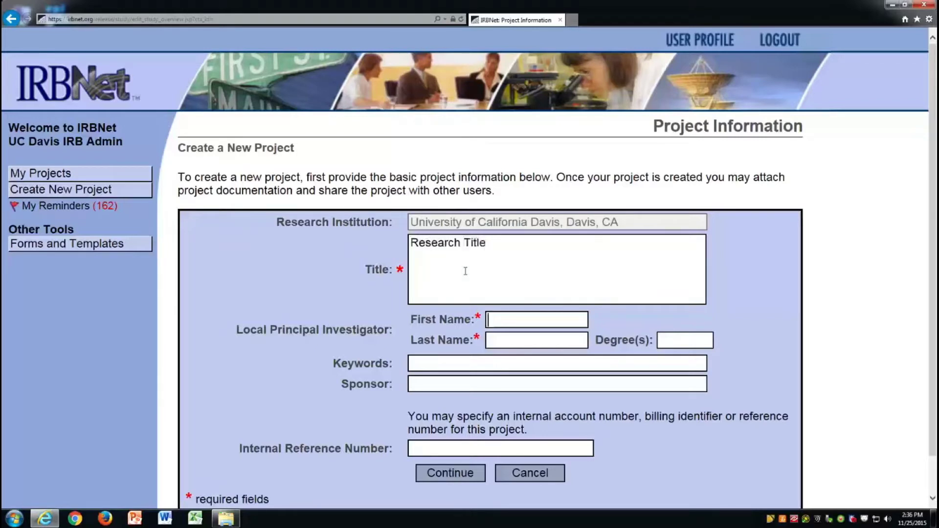
{"action": "type", "text": "Jane"}
{"action": "key", "text": "Tab"}
{"action": "type", "text": "Re"}
{"action": "type", "text": "searcher"}
{"action": "key", "text": "Tab"}
{"action": "type", "text": "M"}
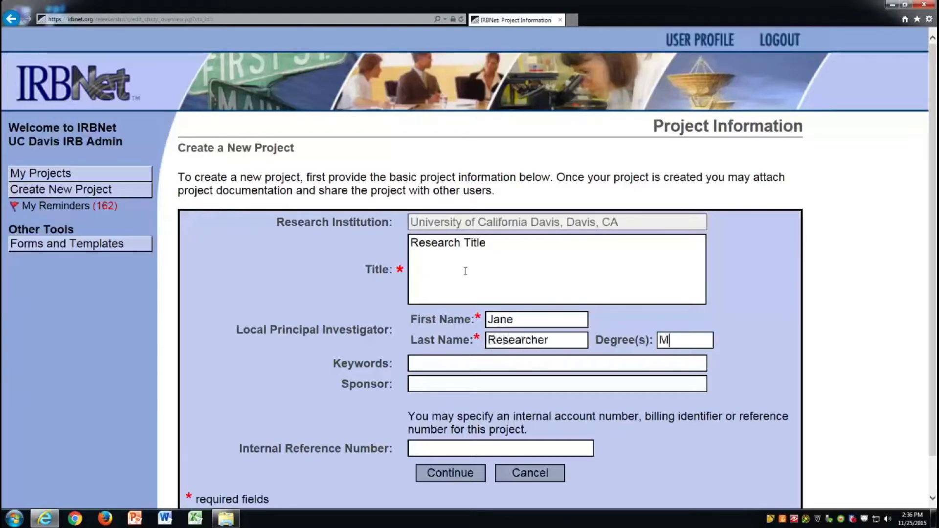
{"action": "type", "text": "D"}
{"action": "key", "text": "Tab"}
{"action": "key", "text": "Tab"}
{"action": "type", "text": "D"}
{"action": "type", "text": "epartmenta"}
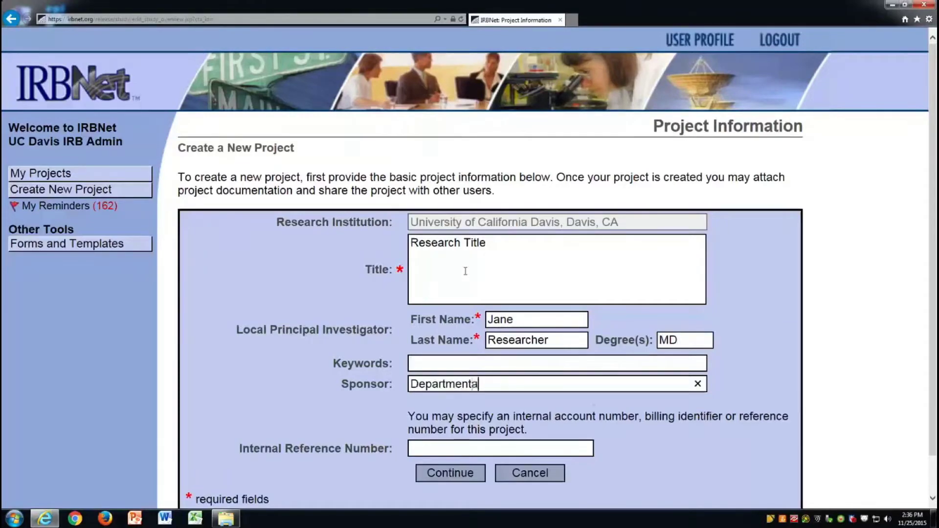
{"action": "type", "text": "l"}
{"action": "key", "text": "Tab"}
{"action": "left_click", "coordinate": [451, 473]}
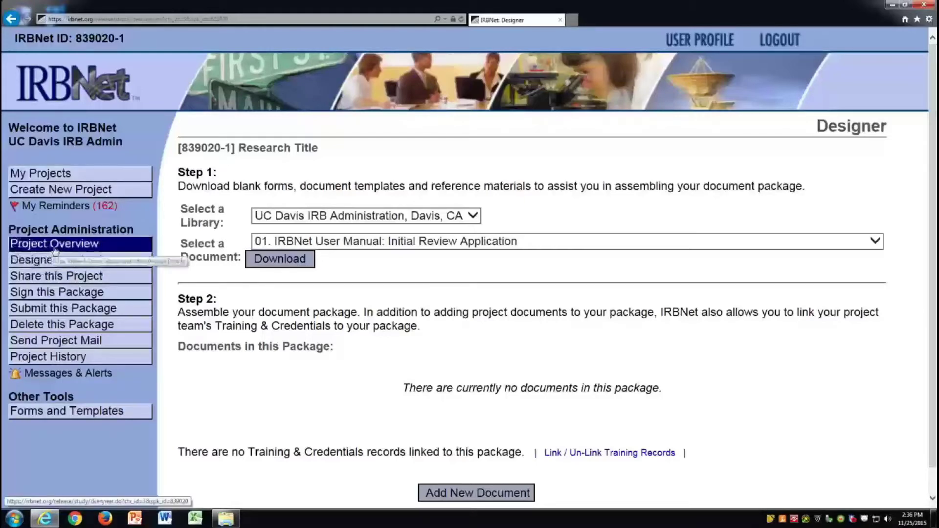
Check the Project Overview and Designer pages, then go to Share this Project.
{"action": "left_click", "coordinate": [54, 247]}
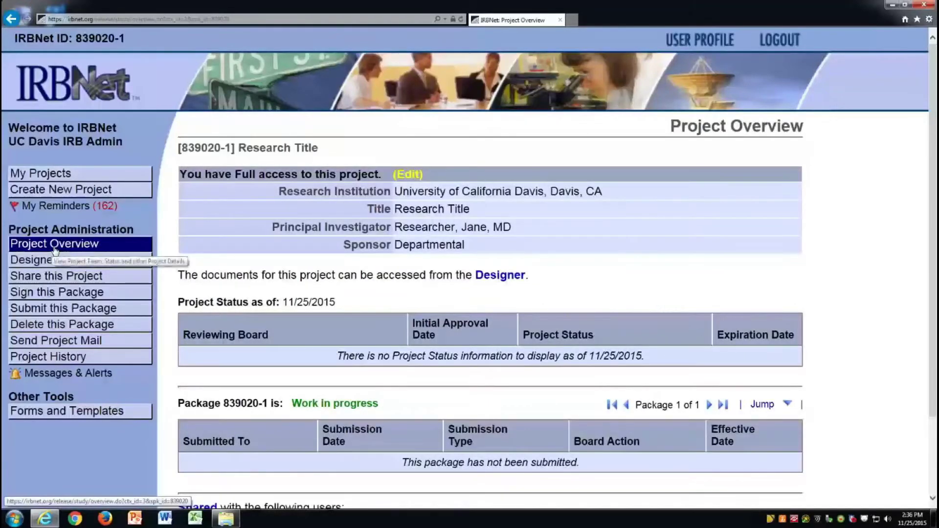
{"action": "left_click", "coordinate": [86, 262]}
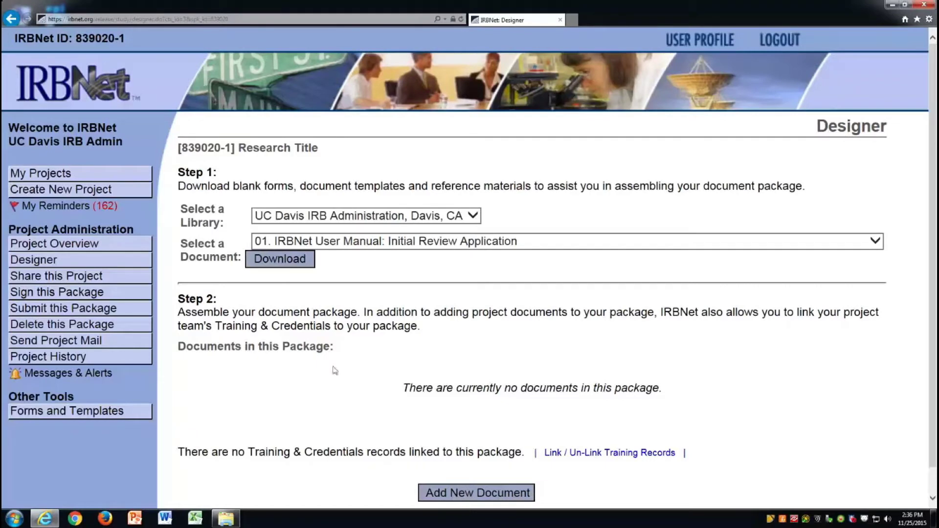
{"action": "left_click", "coordinate": [94, 280]}
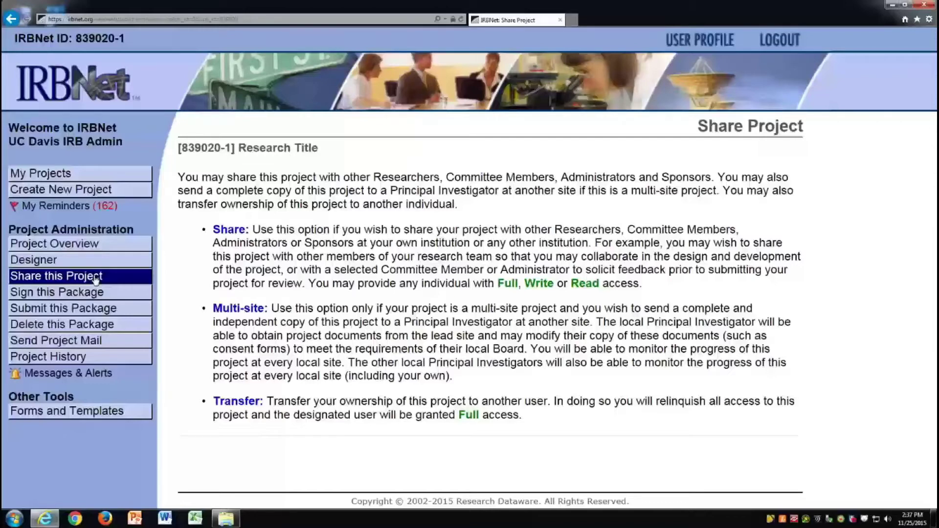
Go to Sign this Package under Project Administration.
{"action": "left_click", "coordinate": [96, 293]}
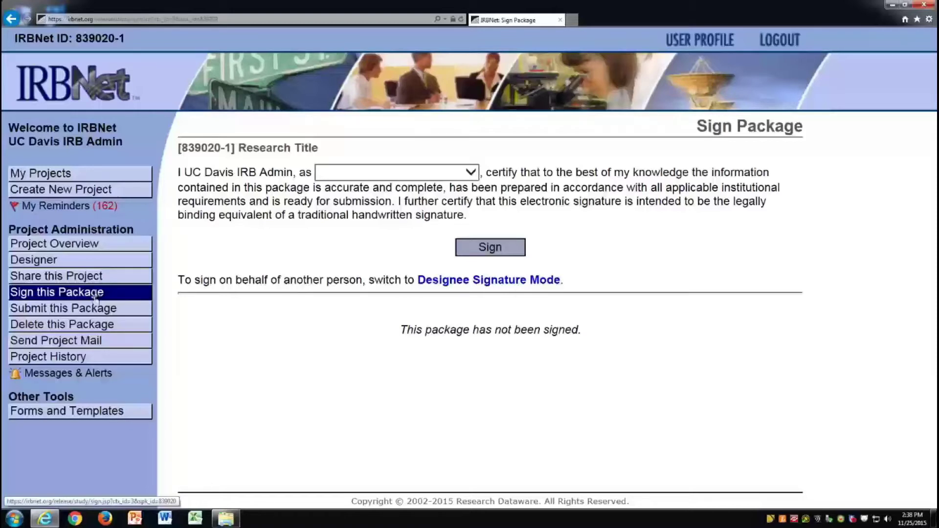
Step through Submit this Package and Delete this Package, ending on Send Project Mail.
{"action": "left_click", "coordinate": [94, 309]}
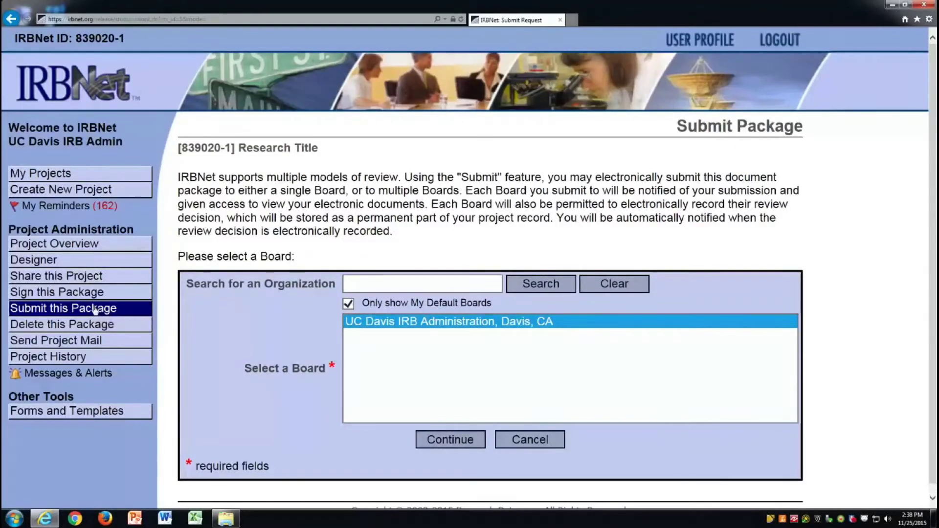
{"action": "left_click", "coordinate": [100, 324]}
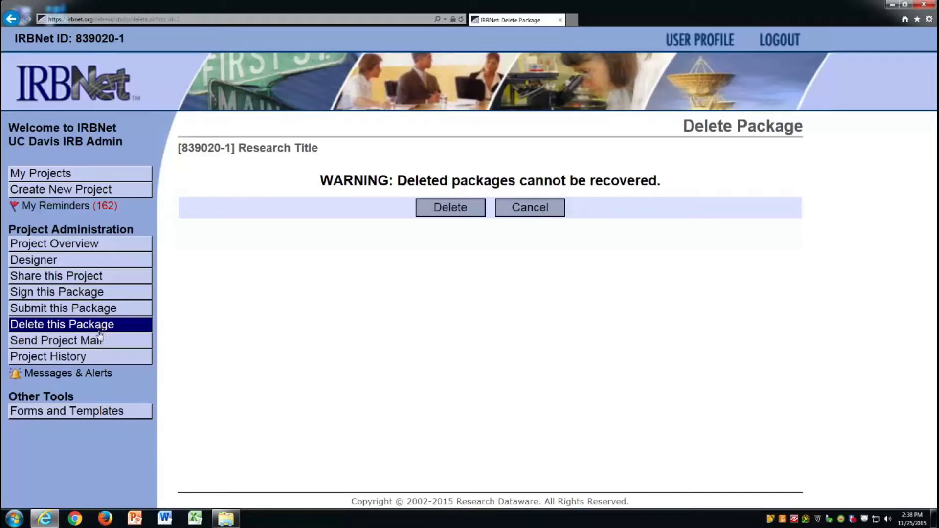
{"action": "left_click", "coordinate": [99, 341]}
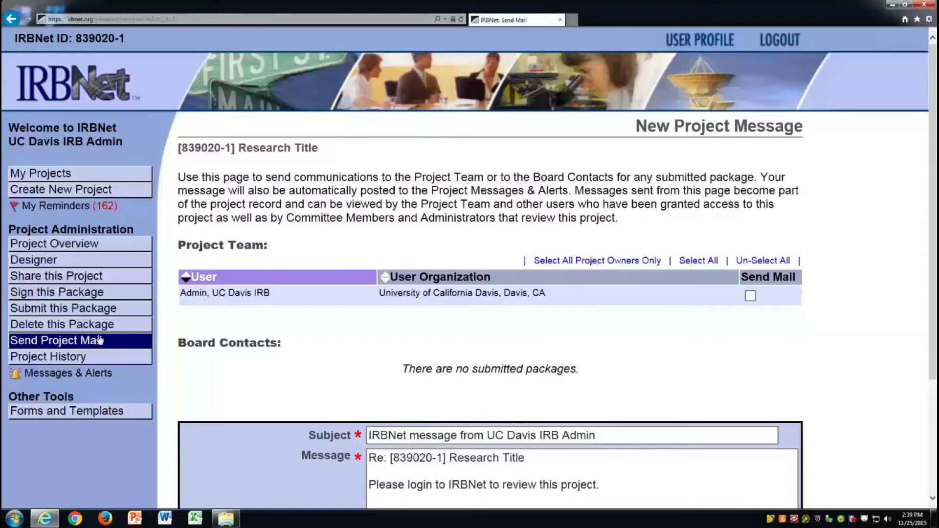
Check Project History and Messages & Alerts, then go back to the Designer.
{"action": "left_click", "coordinate": [90, 357]}
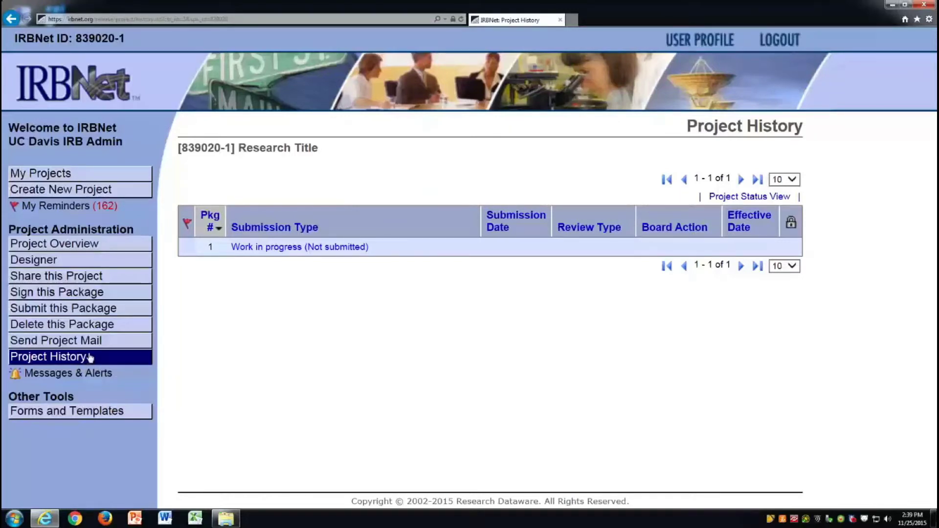
{"action": "left_click", "coordinate": [89, 373]}
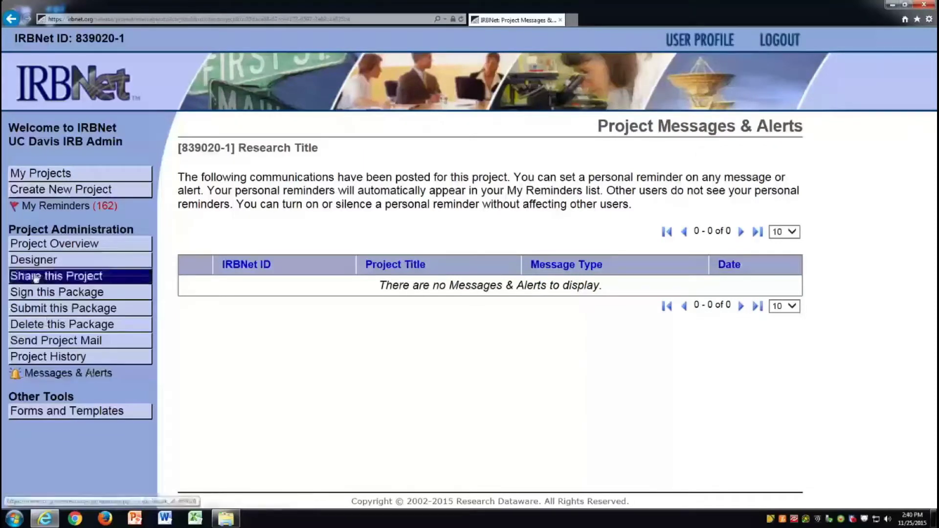
{"action": "left_click", "coordinate": [44, 260]}
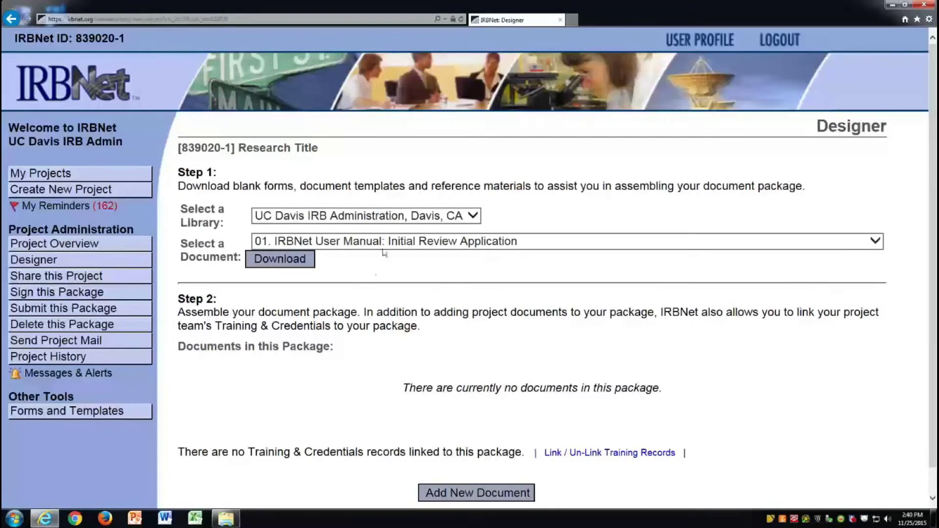
Download '01. IRBNet User Manual: Initial Review Application' and save it to the Desktop.
{"action": "left_click", "coordinate": [384, 247]}
{"action": "left_click", "coordinate": [384, 242]}
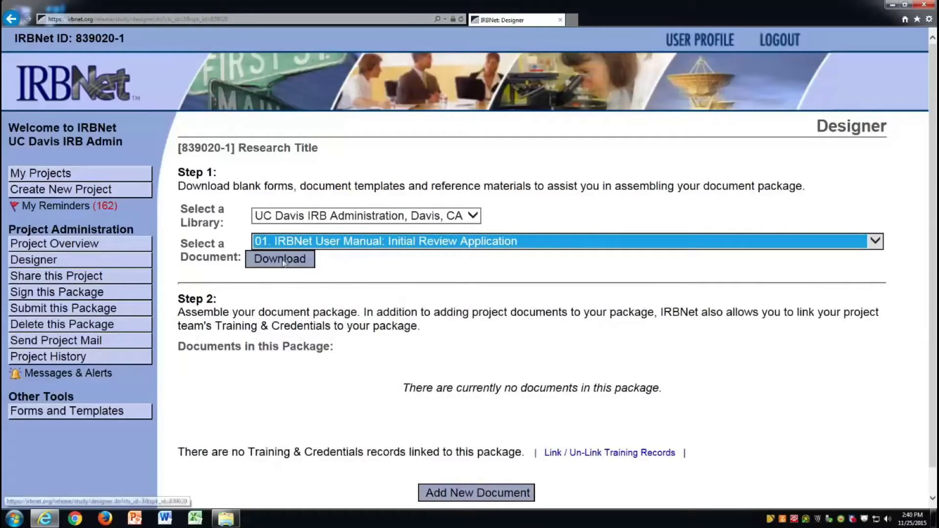
{"action": "left_click", "coordinate": [283, 261]}
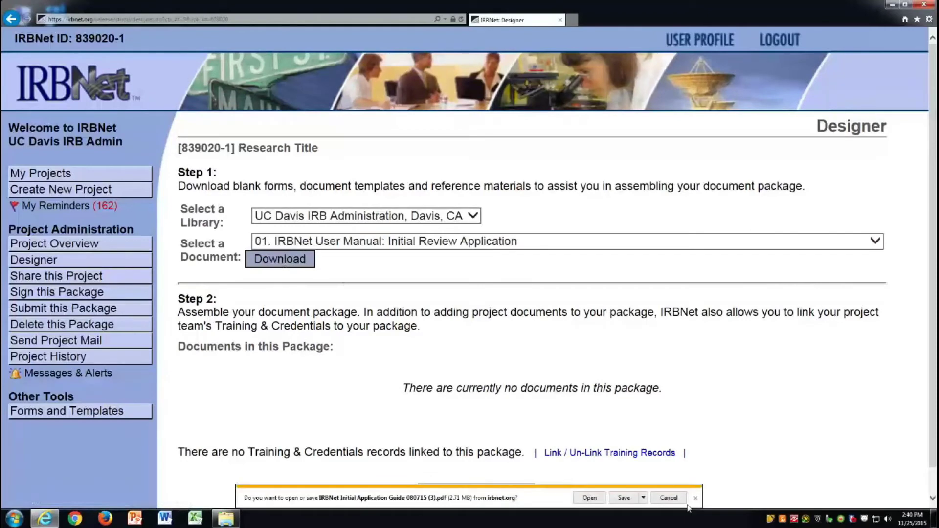
{"action": "left_click", "coordinate": [644, 499]}
{"action": "left_click", "coordinate": [672, 485]}
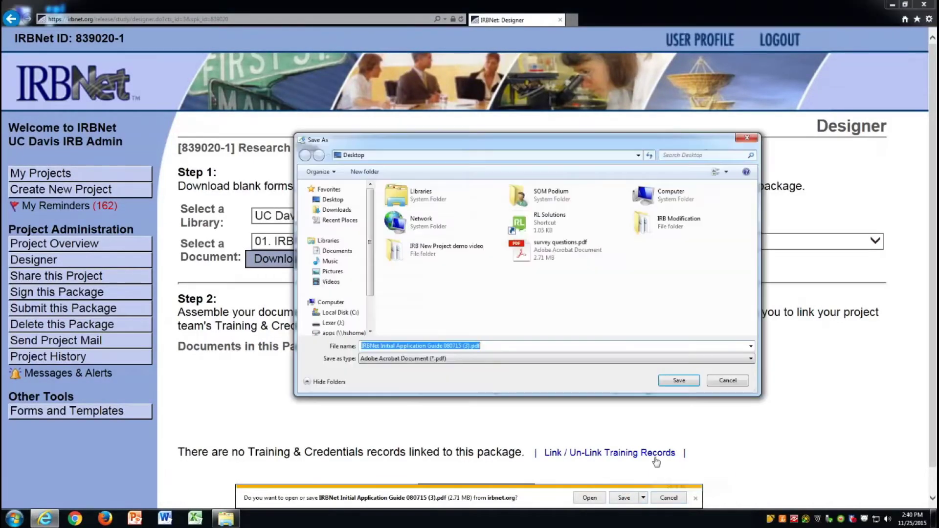
{"action": "left_click", "coordinate": [672, 382]}
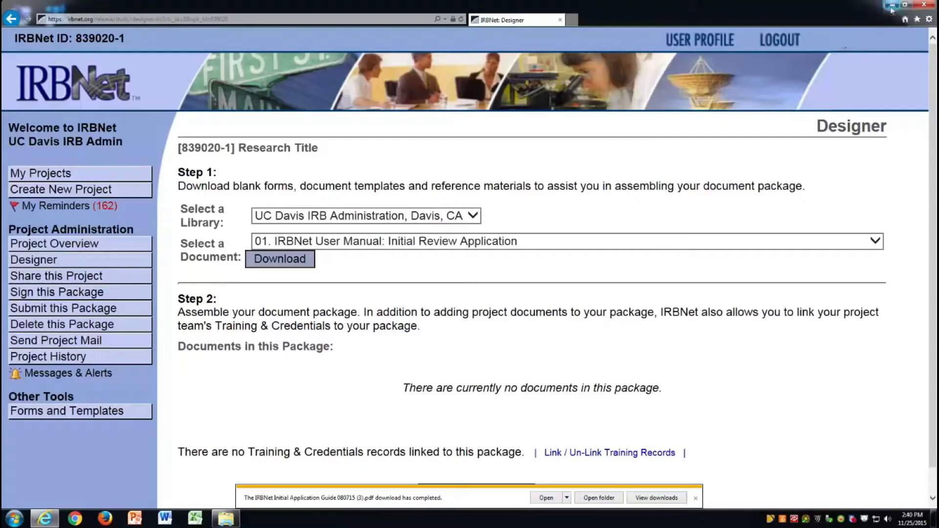
{"action": "left_click", "coordinate": [892, 6]}
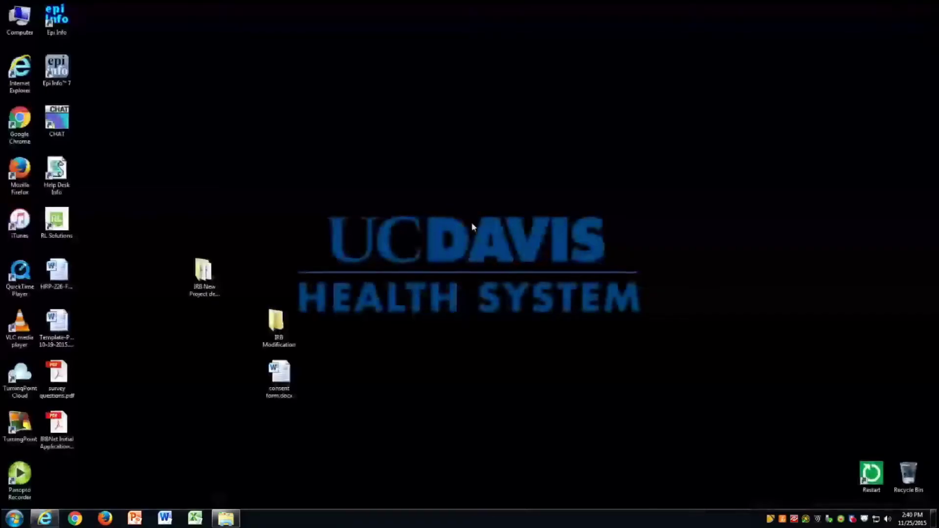
Open the guide PDF, read its Research Location Information section, then minimize Acrobat.
{"action": "double_click", "coordinate": [61, 432]}
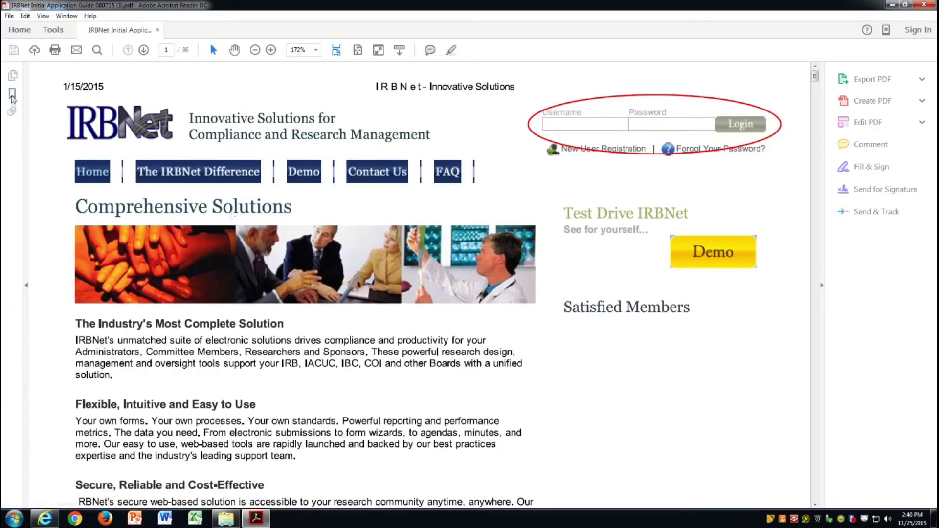
{"action": "left_click", "coordinate": [11, 94]}
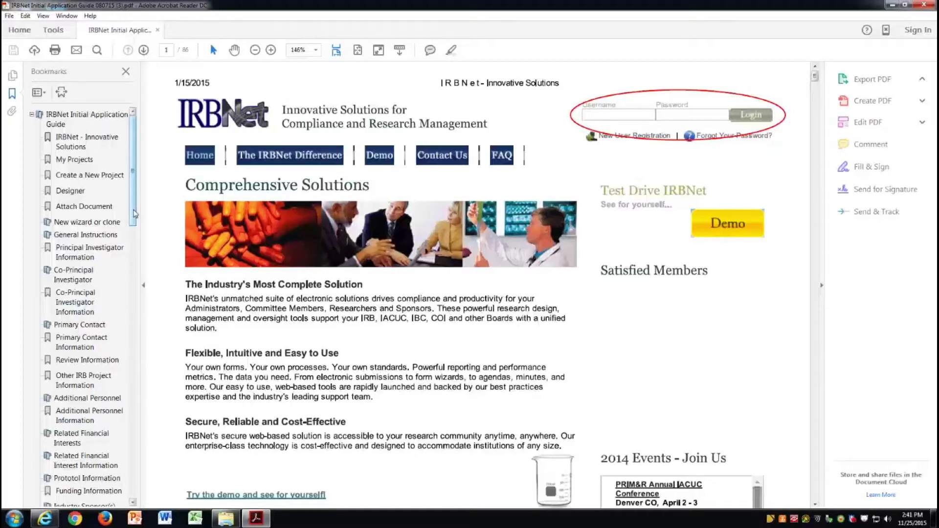
{"action": "left_click_drag", "start_coordinate": [134, 213], "coordinate": [145, 256]}
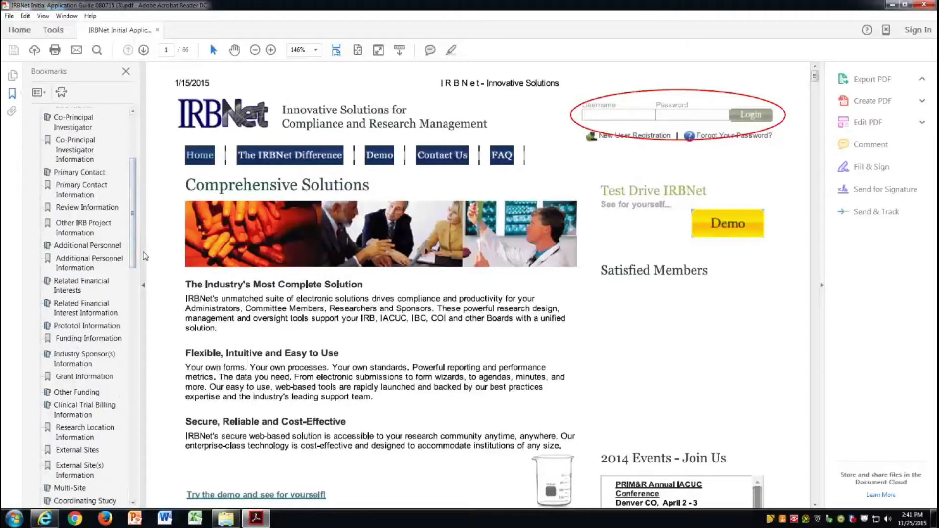
{"action": "scroll", "coordinate": [136, 257], "scroll_direction": "down", "scroll_amount": 1}
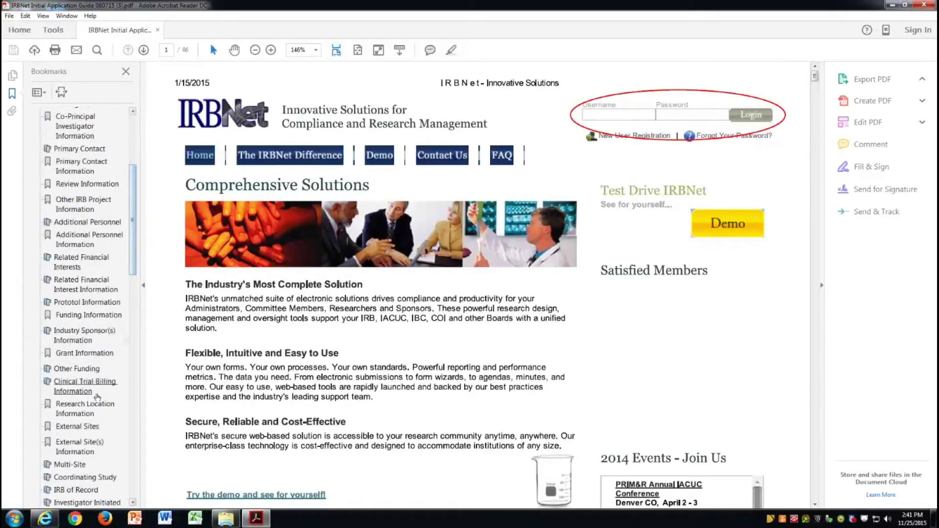
{"action": "left_click", "coordinate": [88, 412]}
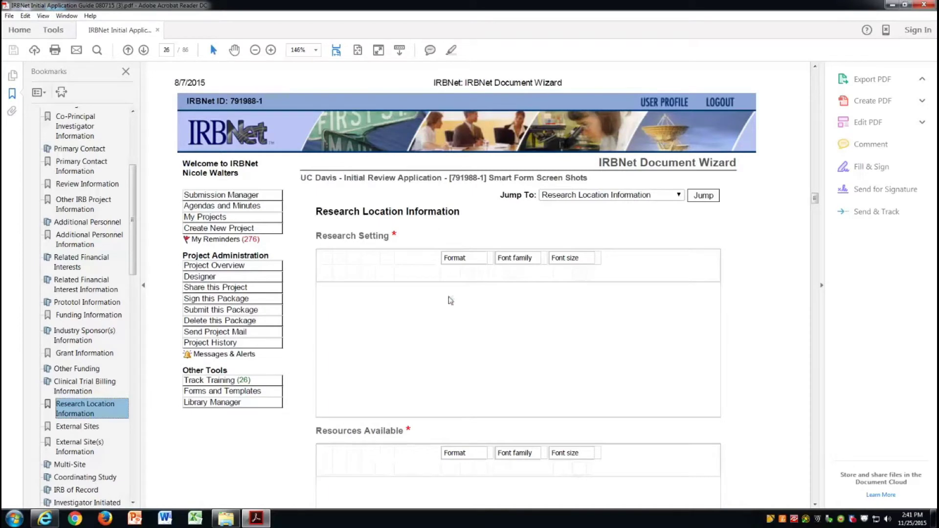
{"action": "scroll", "coordinate": [450, 300], "scroll_direction": "down", "scroll_amount": 2}
{"action": "scroll", "coordinate": [450, 300], "scroll_direction": "down", "scroll_amount": 5}
{"action": "scroll", "coordinate": [449, 301], "scroll_direction": "down", "scroll_amount": 2}
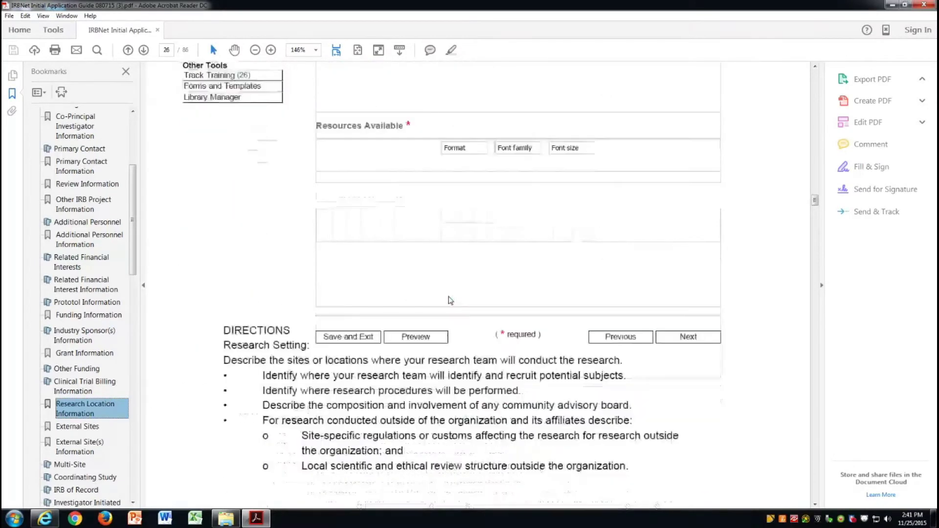
{"action": "scroll", "coordinate": [452, 301], "scroll_direction": "down", "scroll_amount": 1}
{"action": "scroll", "coordinate": [454, 303], "scroll_direction": "down", "scroll_amount": 1}
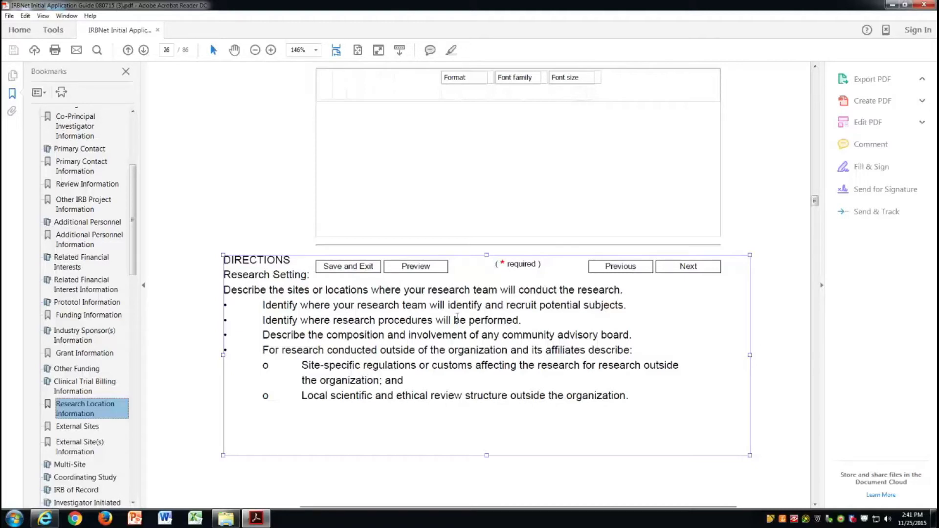
{"action": "left_click", "coordinate": [451, 316]}
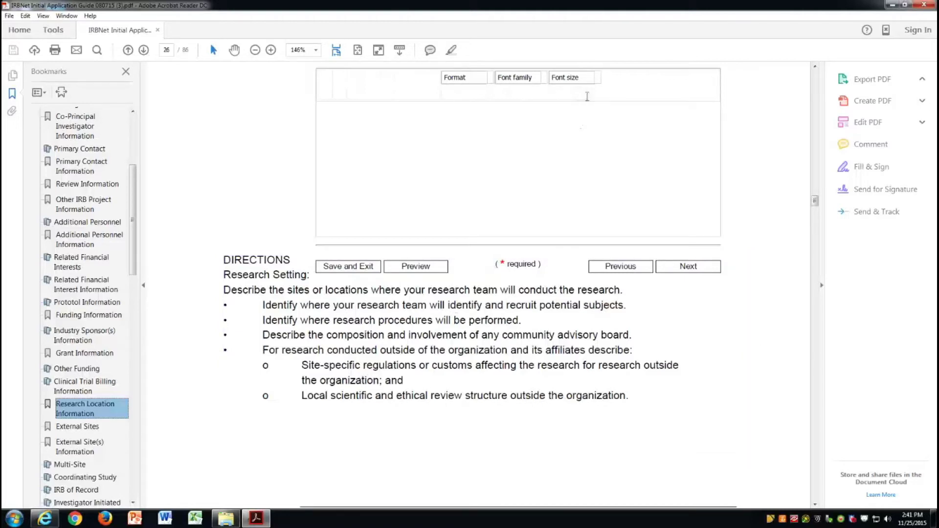
{"action": "left_click", "coordinate": [891, 5]}
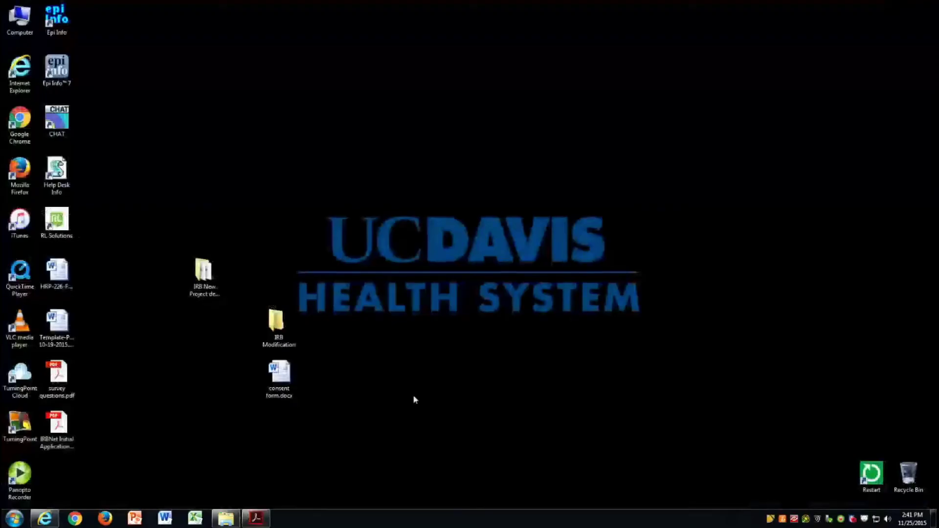
Back in Internet Explorer, dismiss the download bar and add a new on-line document.
{"action": "left_click", "coordinate": [44, 519]}
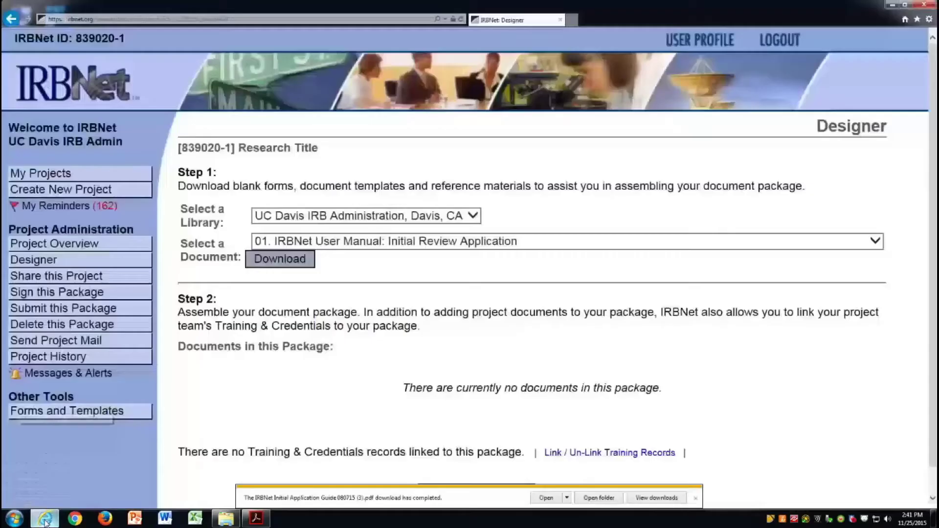
{"action": "left_click", "coordinate": [696, 497]}
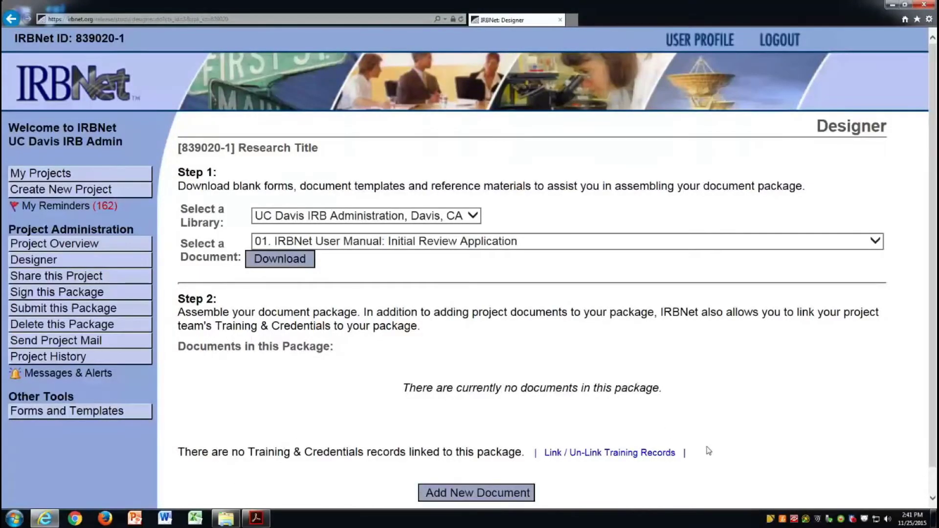
{"action": "scroll", "coordinate": [711, 440], "scroll_direction": "down", "scroll_amount": 1}
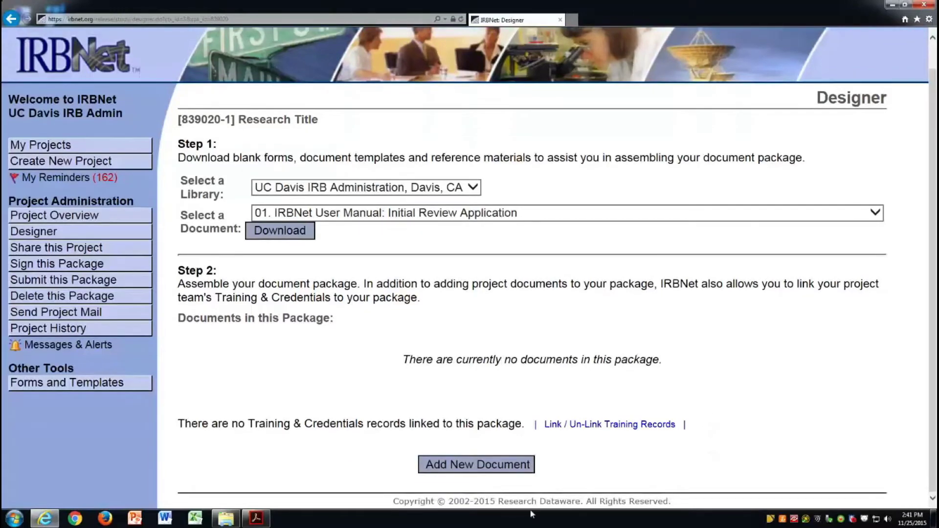
{"action": "left_click", "coordinate": [502, 465]}
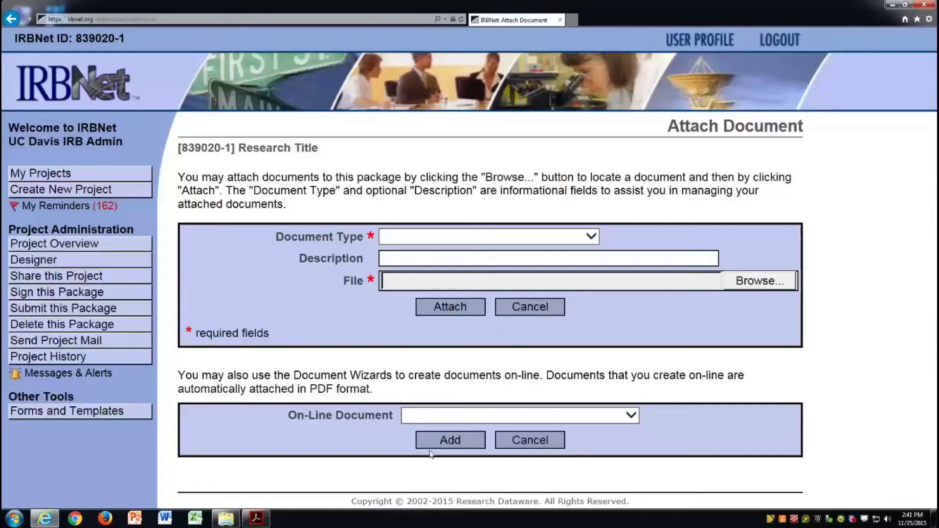
{"action": "left_click", "coordinate": [595, 421]}
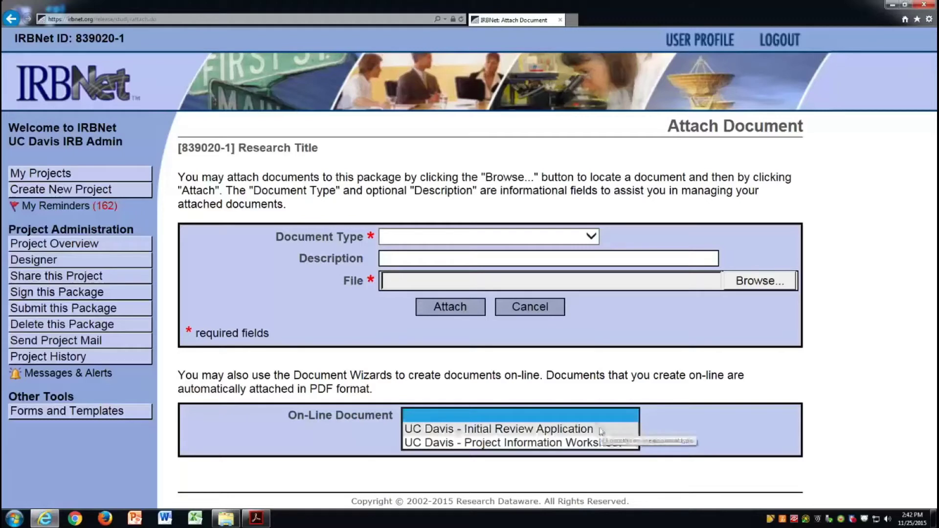
Add a UC Davis - Initial Review Application on-line document and choose to clone an existing wizard.
{"action": "left_click", "coordinate": [600, 429]}
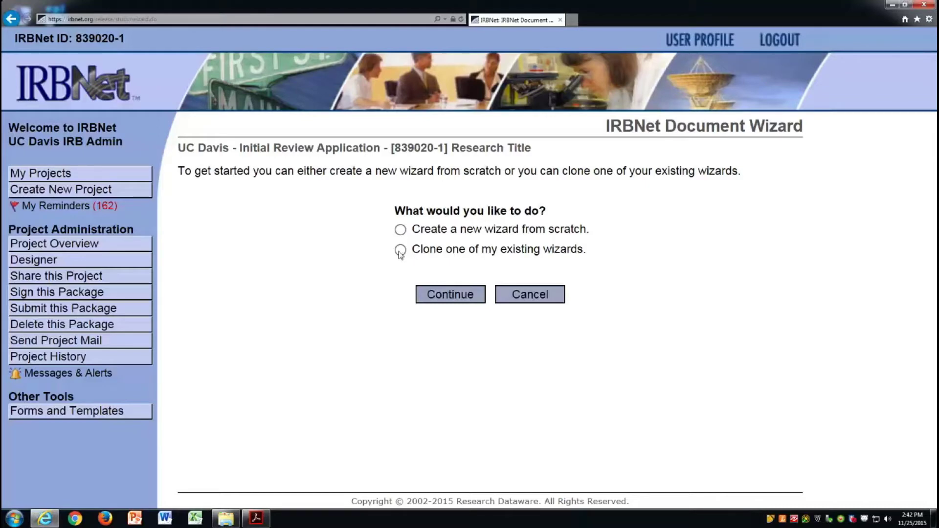
{"action": "left_click", "coordinate": [400, 251]}
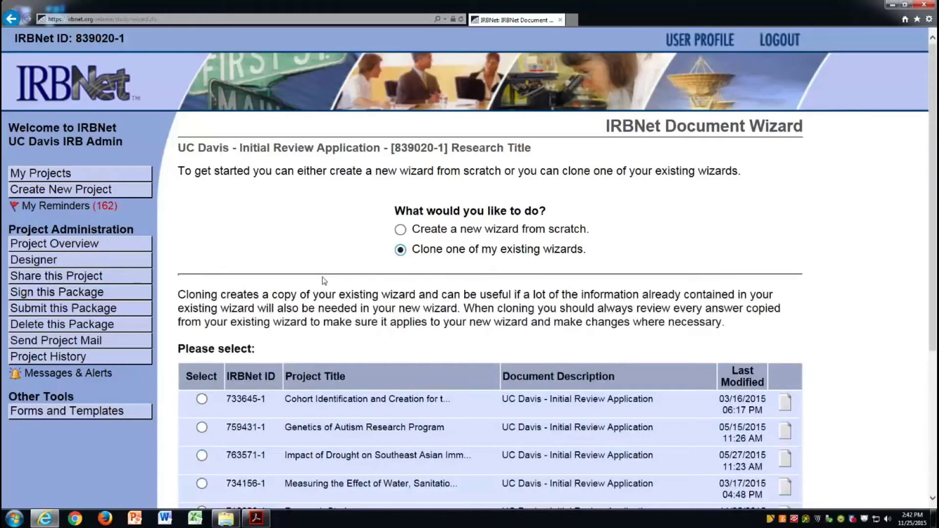
{"action": "scroll", "coordinate": [323, 280], "scroll_direction": "down", "scroll_amount": 1}
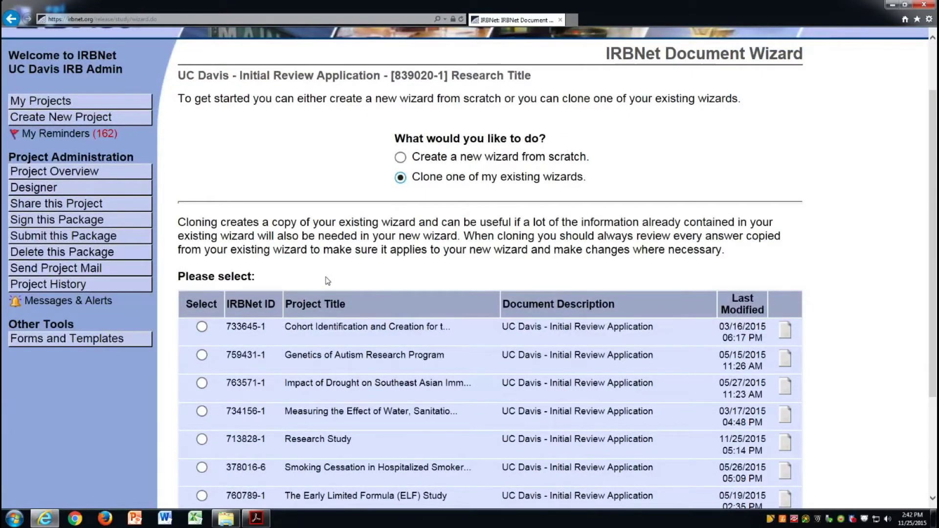
{"action": "scroll", "coordinate": [326, 281], "scroll_direction": "down", "scroll_amount": 2}
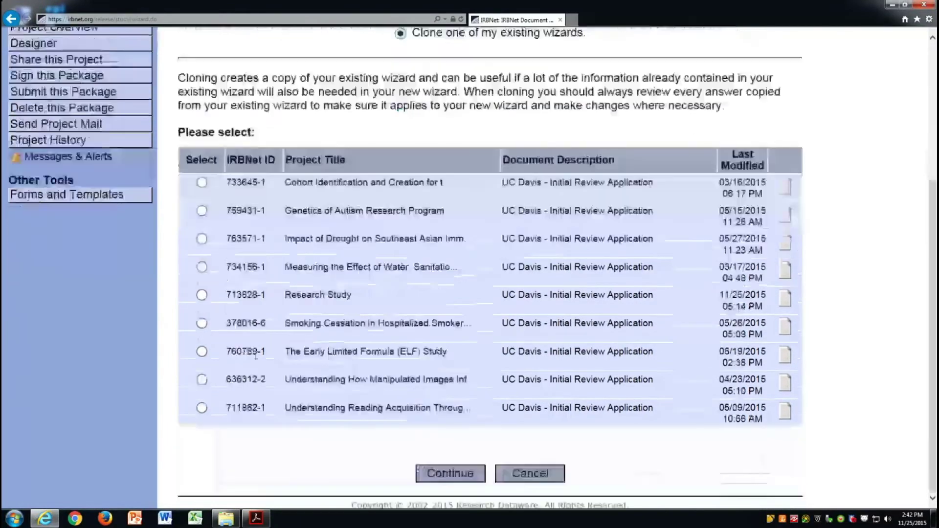
Clone the existing Research Study wizard 713828-1 as the basis for the application.
{"action": "left_click", "coordinate": [202, 295]}
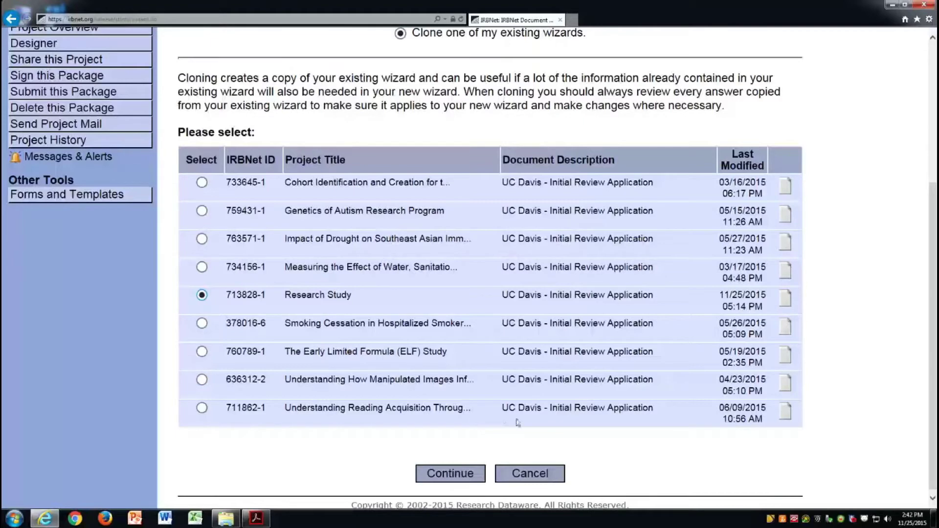
{"action": "scroll", "coordinate": [516, 423], "scroll_direction": "up", "scroll_amount": 3}
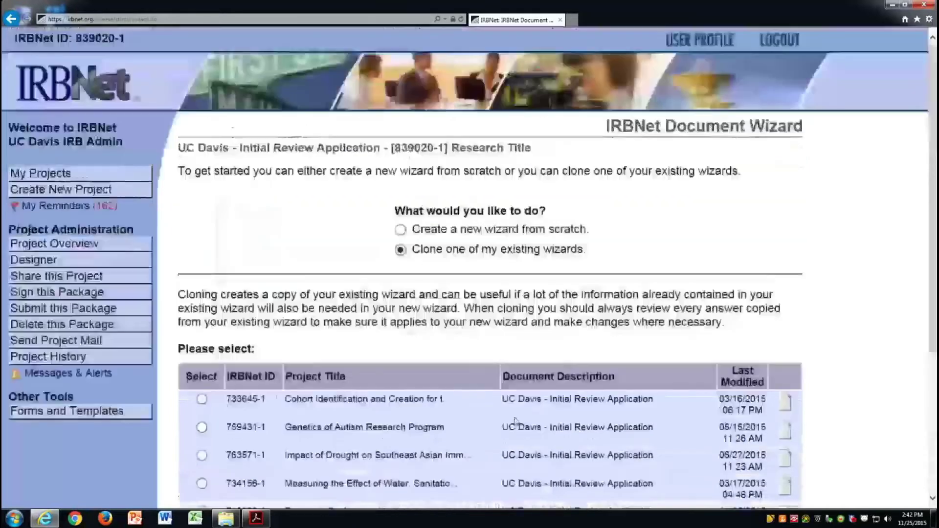
{"action": "left_click", "coordinate": [400, 229]}
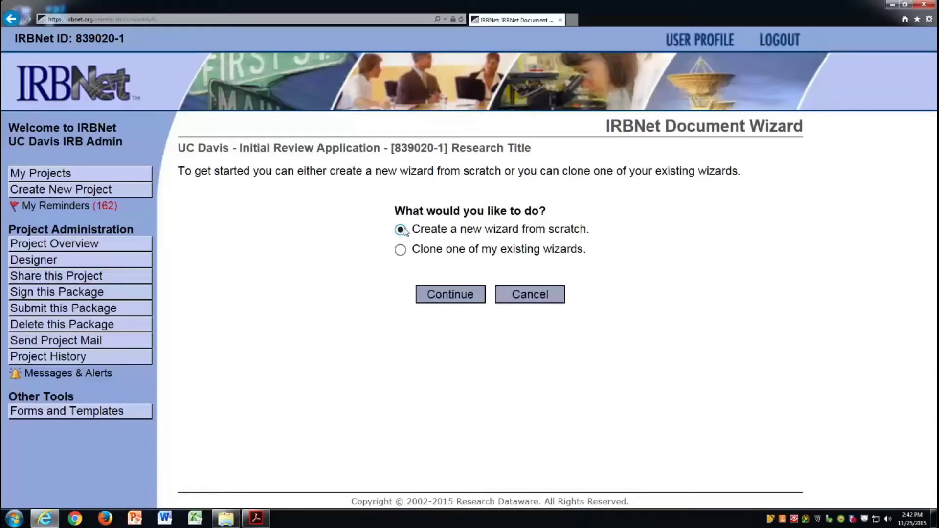
{"action": "left_click", "coordinate": [401, 250]}
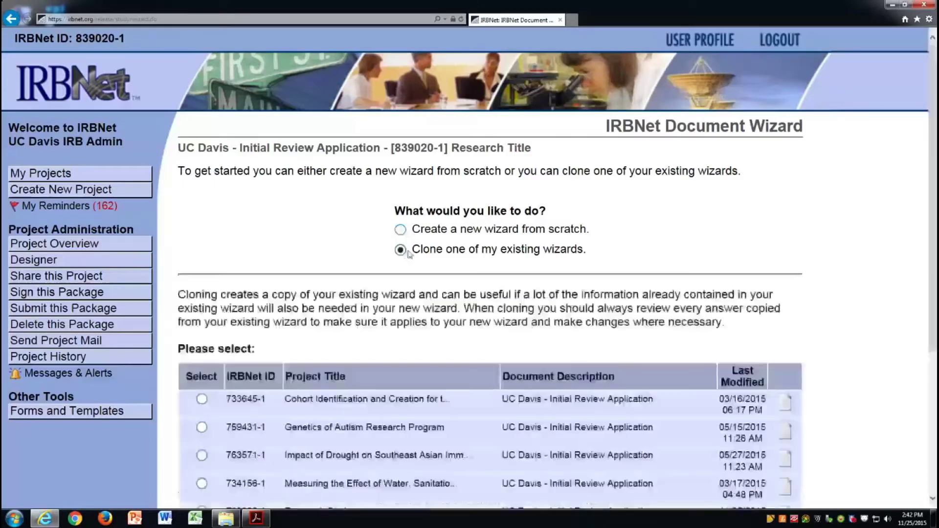
{"action": "scroll", "coordinate": [623, 332], "scroll_direction": "down", "scroll_amount": 3}
{"action": "left_click", "coordinate": [202, 294]}
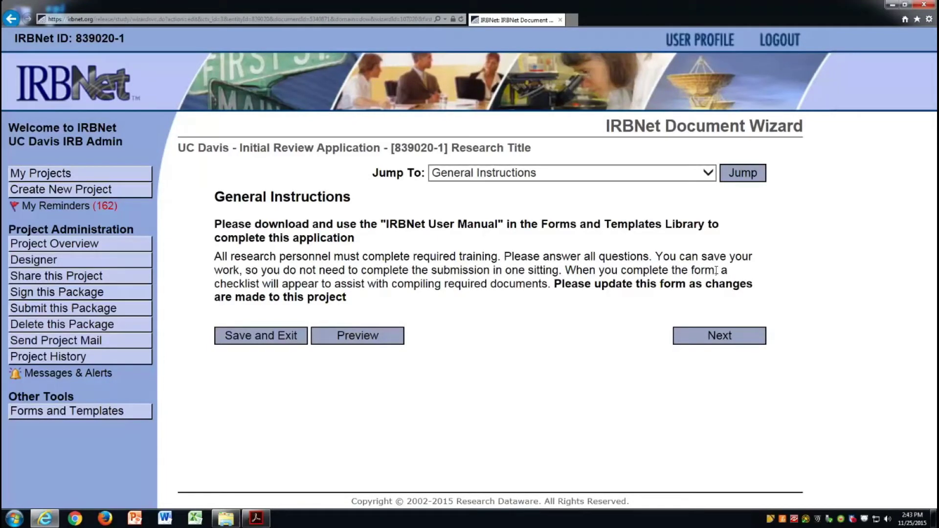
Review the application's section list, then advance from General Instructions to Principal Investigator Information.
{"action": "left_click", "coordinate": [707, 174]}
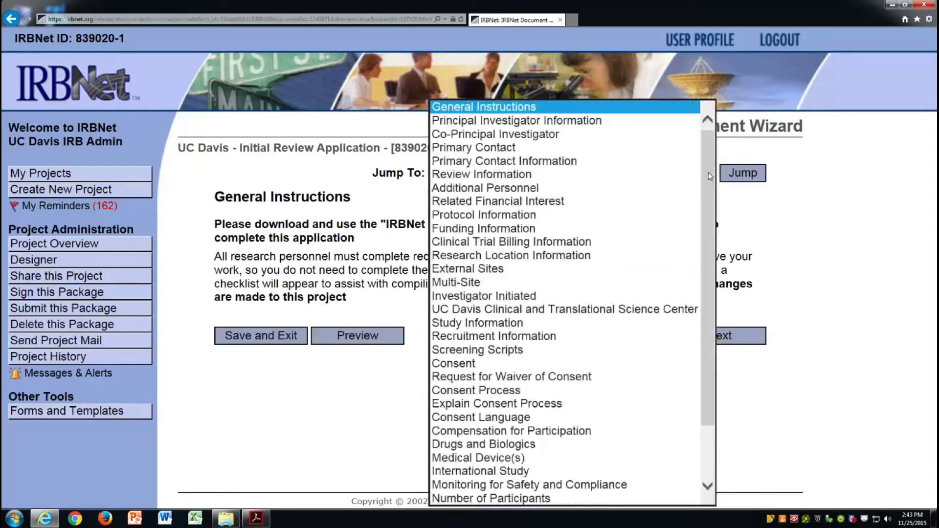
{"action": "left_click", "coordinate": [795, 269]}
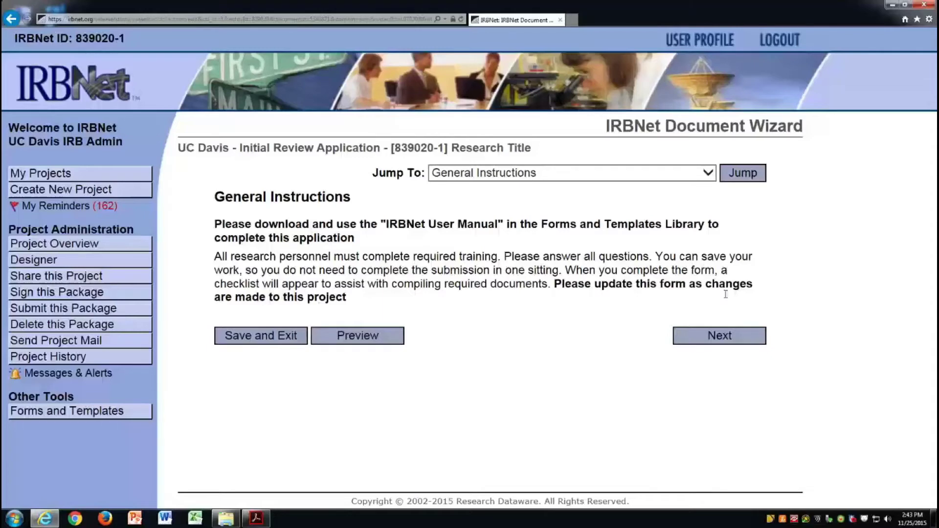
{"action": "left_click", "coordinate": [679, 176]}
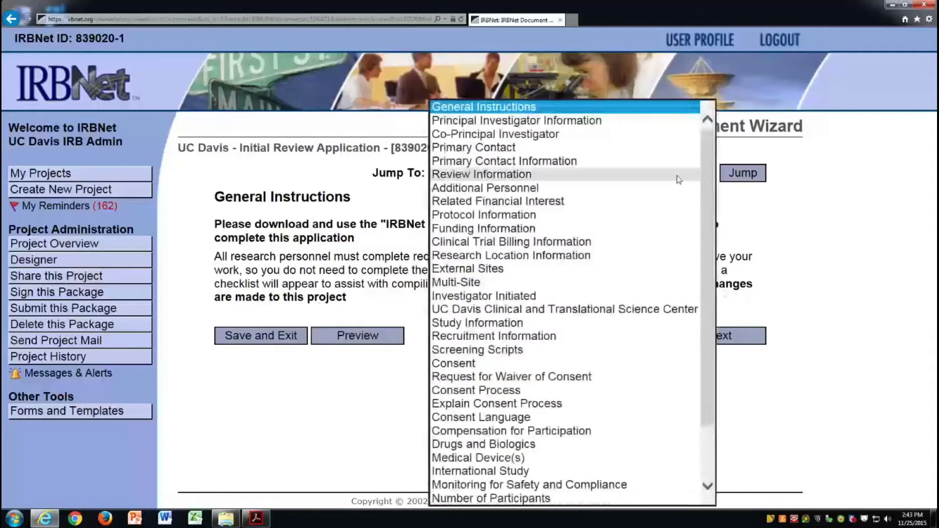
{"action": "left_click", "coordinate": [786, 230]}
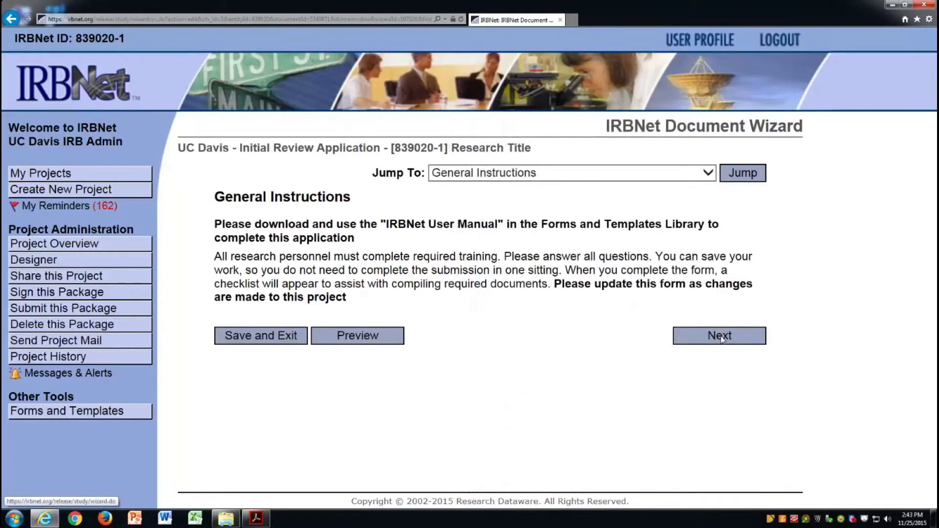
{"action": "left_click", "coordinate": [721, 338]}
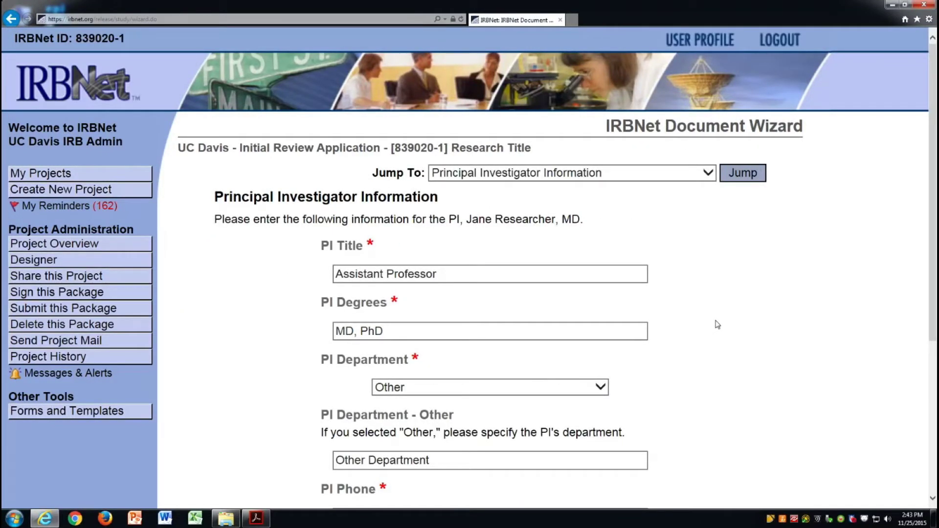
{"action": "scroll", "coordinate": [717, 325], "scroll_direction": "down", "scroll_amount": 1}
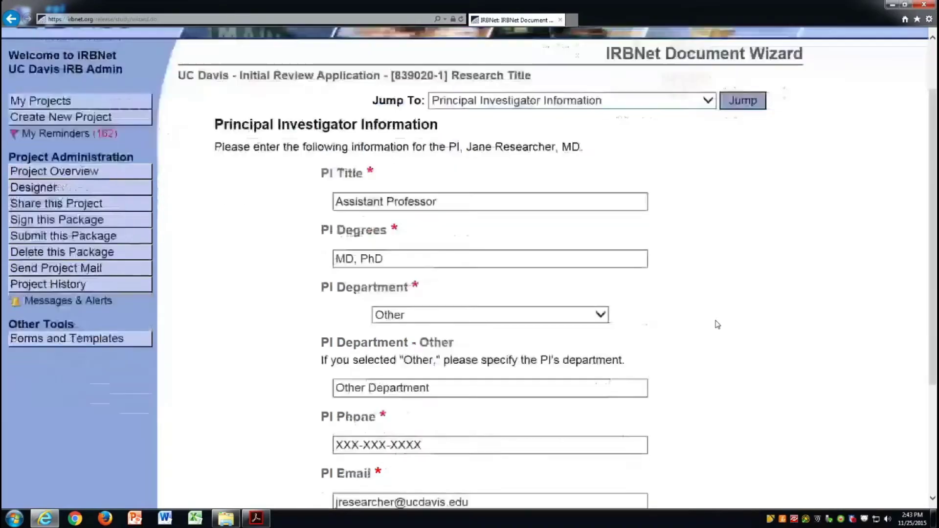
{"action": "scroll", "coordinate": [717, 324], "scroll_direction": "down", "scroll_amount": 1}
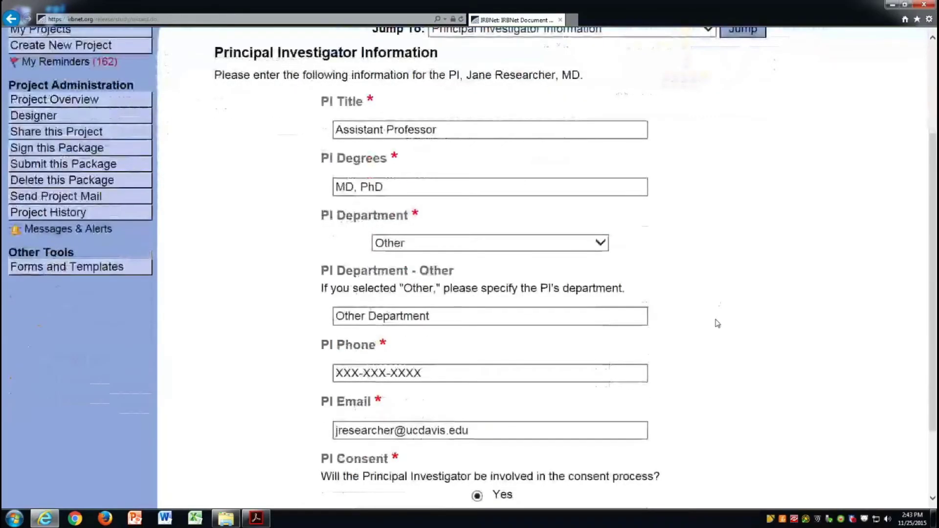
{"action": "scroll", "coordinate": [717, 324], "scroll_direction": "down", "scroll_amount": 1}
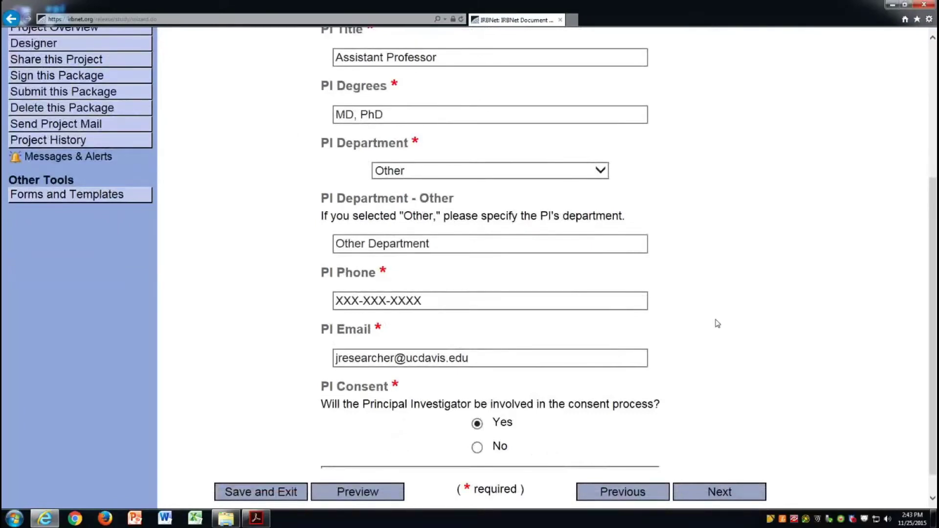
{"action": "scroll", "coordinate": [717, 324], "scroll_direction": "up", "scroll_amount": 2}
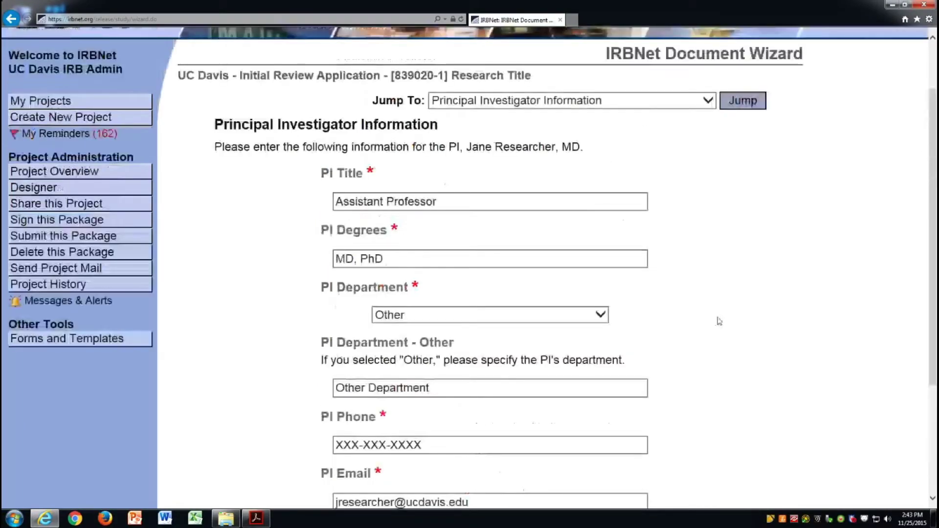
Leave the PI Department set to Other and advance to the next section.
{"action": "left_click", "coordinate": [597, 315]}
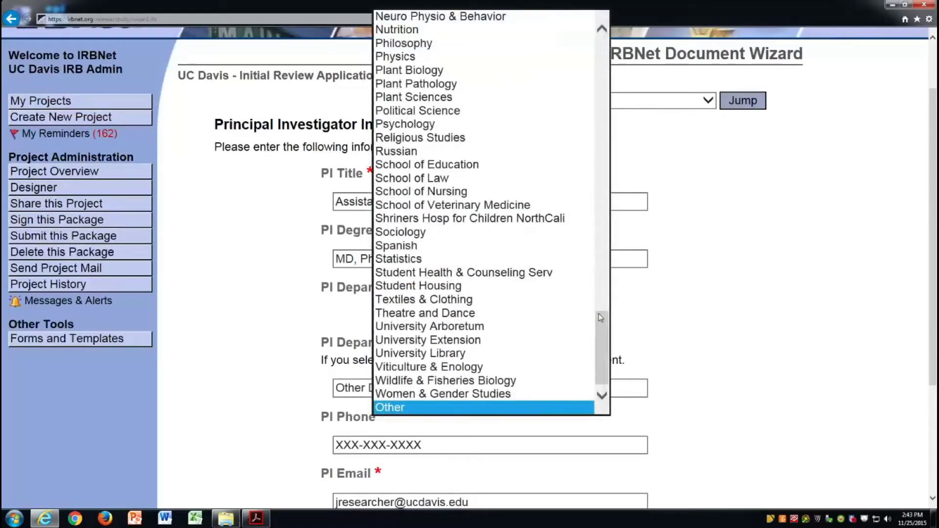
{"action": "left_click", "coordinate": [657, 317]}
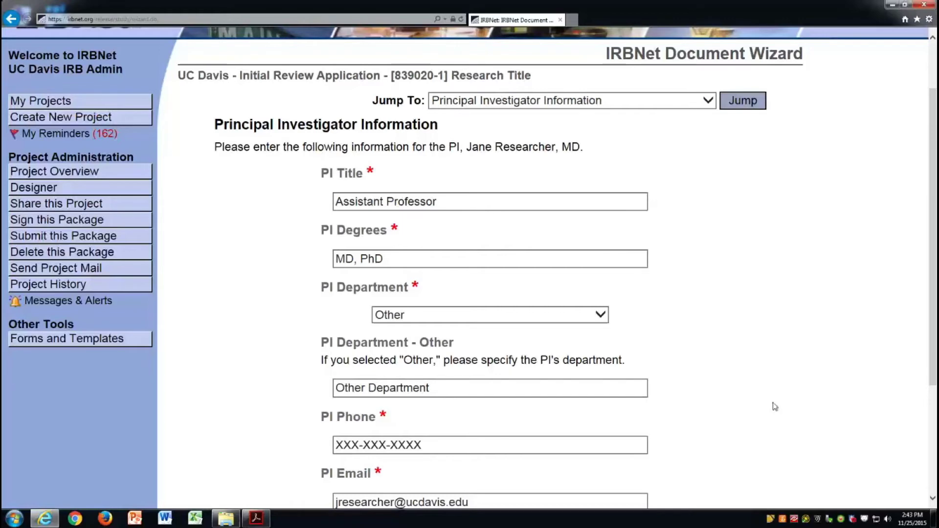
{"action": "scroll", "coordinate": [773, 406], "scroll_direction": "down", "scroll_amount": 3}
{"action": "scroll", "coordinate": [734, 432], "scroll_direction": "up", "scroll_amount": 1}
{"action": "scroll", "coordinate": [713, 449], "scroll_direction": "down", "scroll_amount": 1}
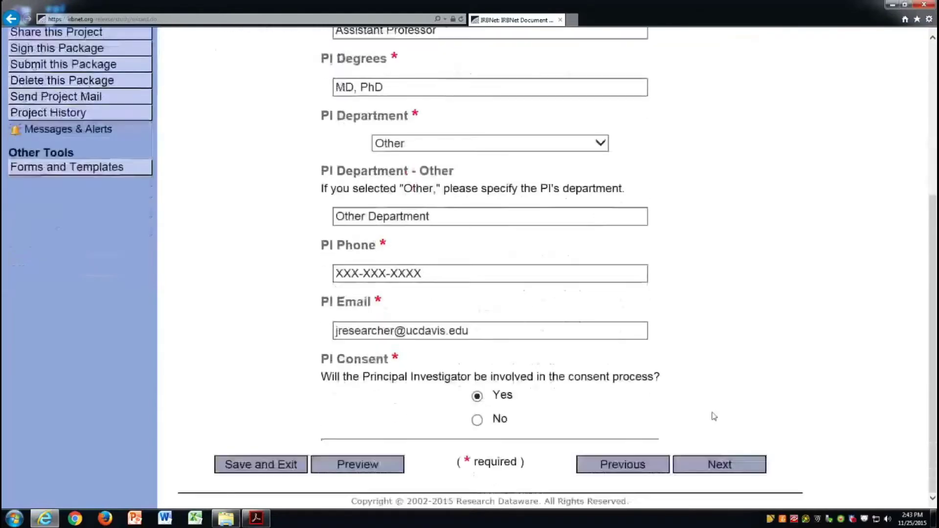
{"action": "scroll", "coordinate": [740, 436], "scroll_direction": "up", "scroll_amount": 1}
{"action": "scroll", "coordinate": [738, 447], "scroll_direction": "down", "scroll_amount": 1}
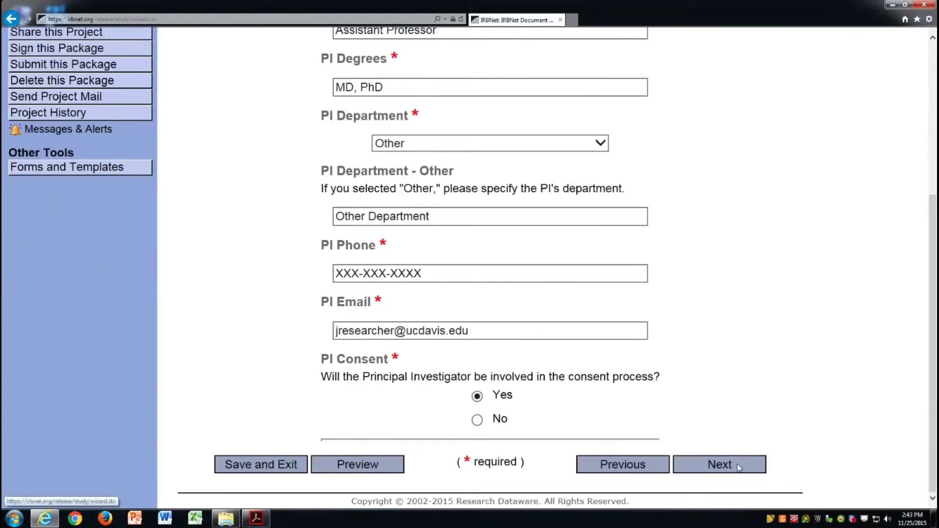
{"action": "left_click", "coordinate": [737, 464]}
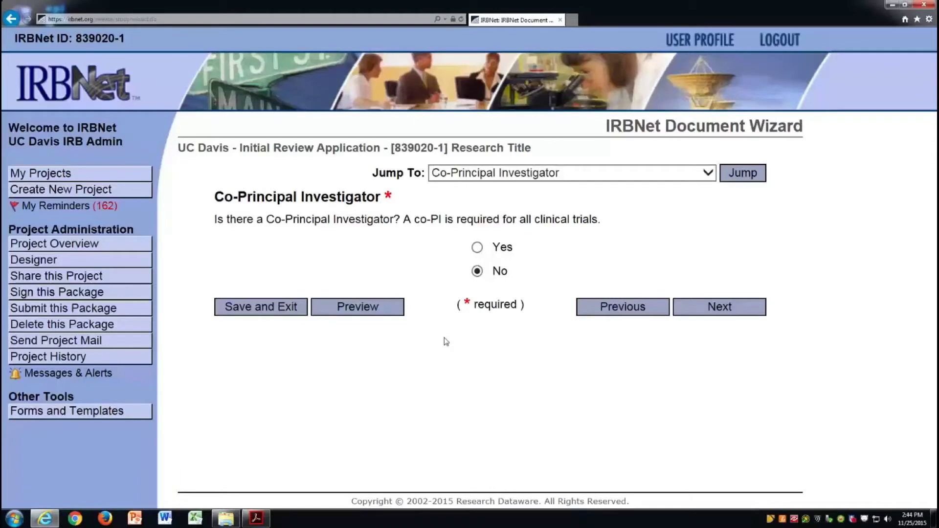
Answer No to having a Co-Principal Investigator and continue to Primary Contact.
{"action": "left_click", "coordinate": [478, 248]}
{"action": "left_click", "coordinate": [477, 271]}
{"action": "left_click", "coordinate": [711, 312]}
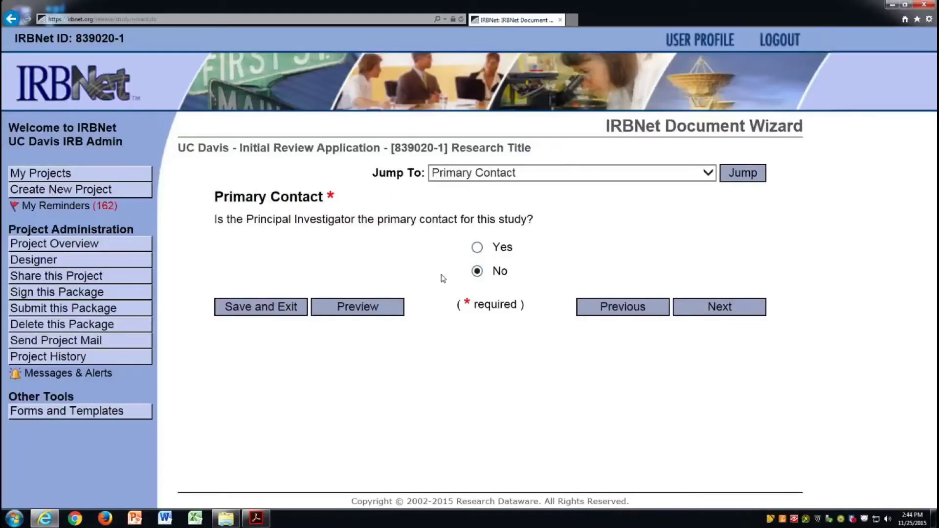
Jump to the PI Assurance section using the section list.
{"action": "left_click", "coordinate": [606, 175]}
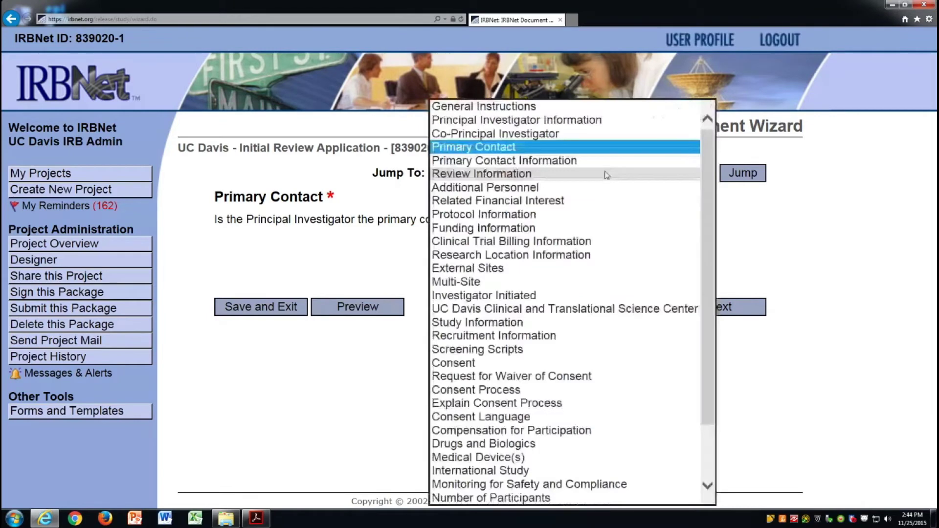
{"action": "scroll", "coordinate": [712, 283], "scroll_direction": "down", "scroll_amount": 2}
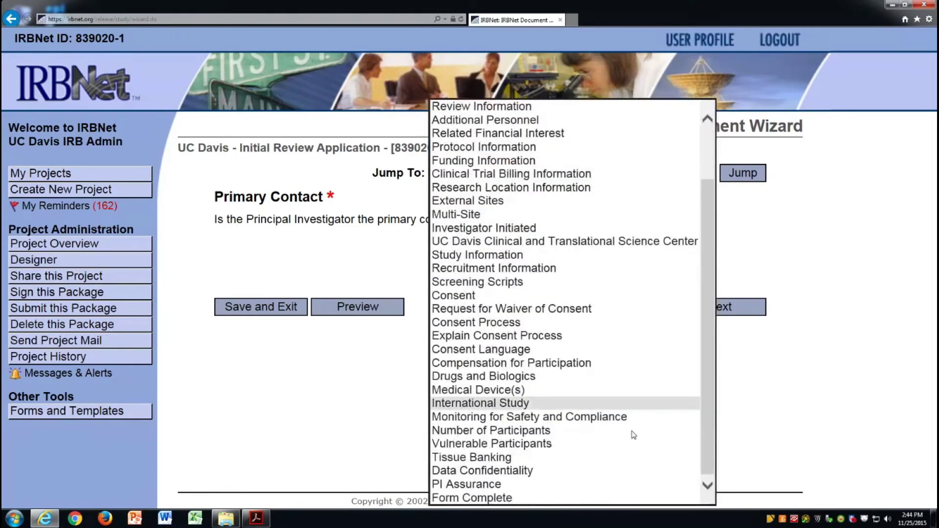
{"action": "left_click", "coordinate": [545, 489]}
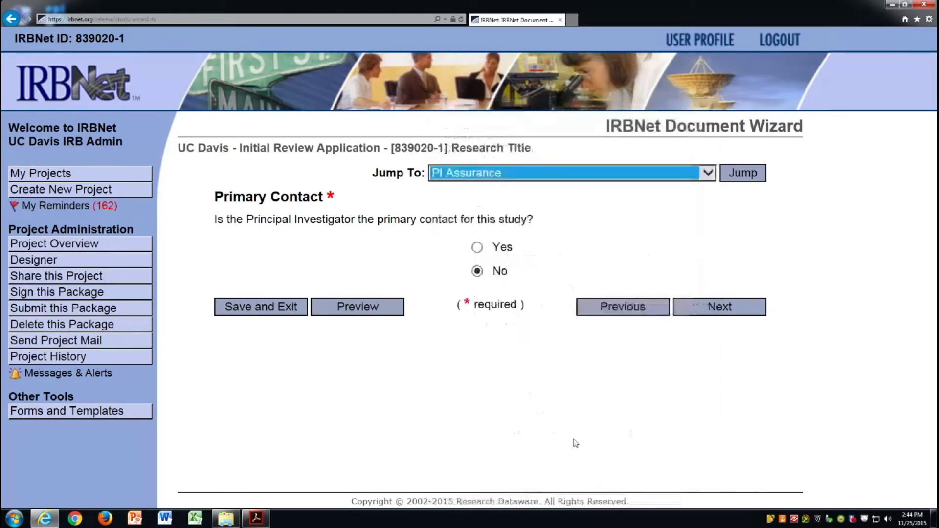
{"action": "left_click", "coordinate": [742, 172]}
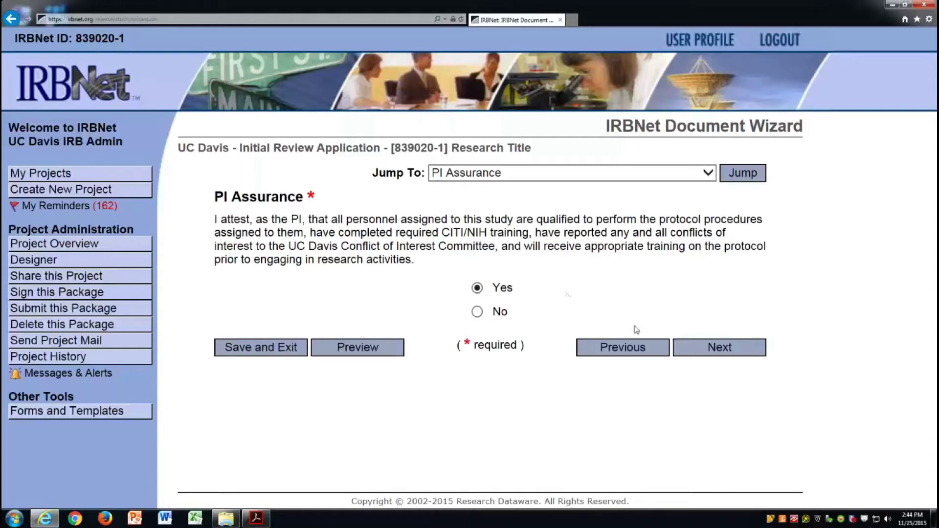
Advance to Form Complete, then save and exit the Initial Review Application.
{"action": "left_click", "coordinate": [719, 347]}
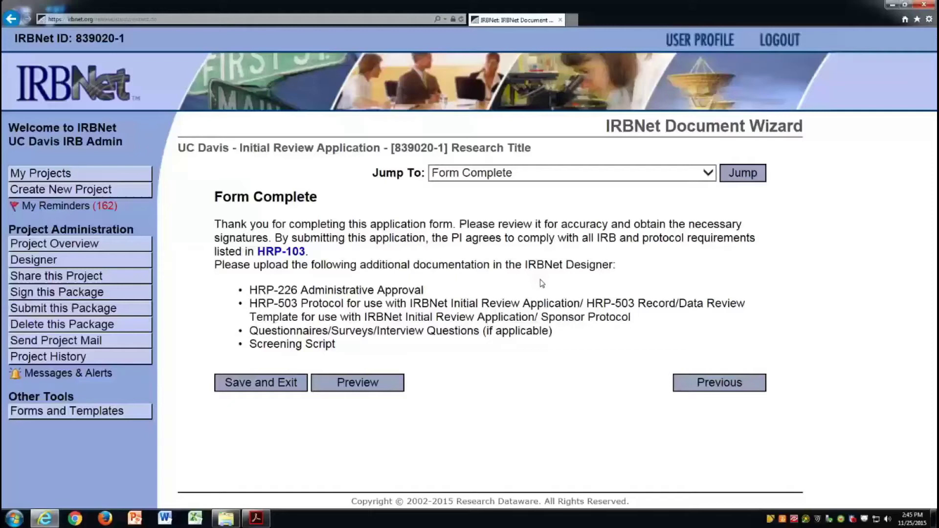
{"action": "left_click", "coordinate": [264, 387]}
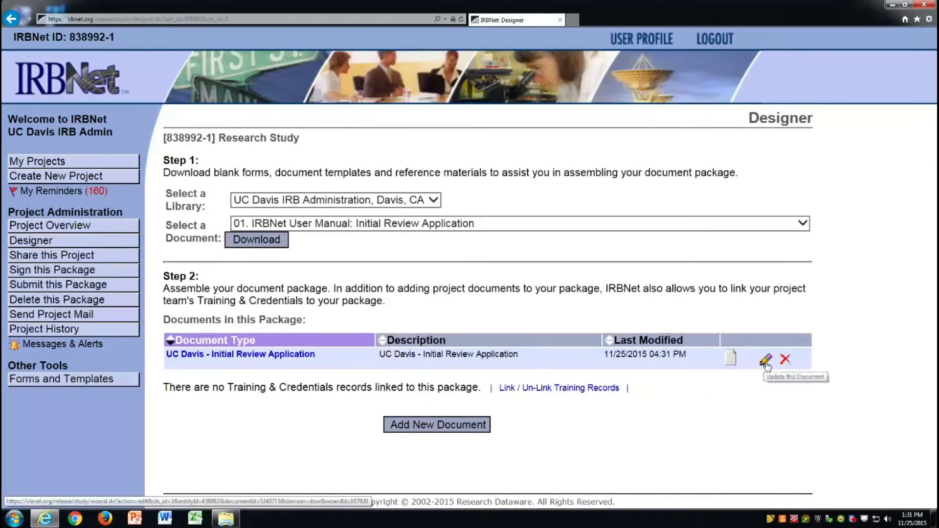
Reopen the application, answer Yes under Screening Scripts, and save and exit.
{"action": "left_click", "coordinate": [765, 361]}
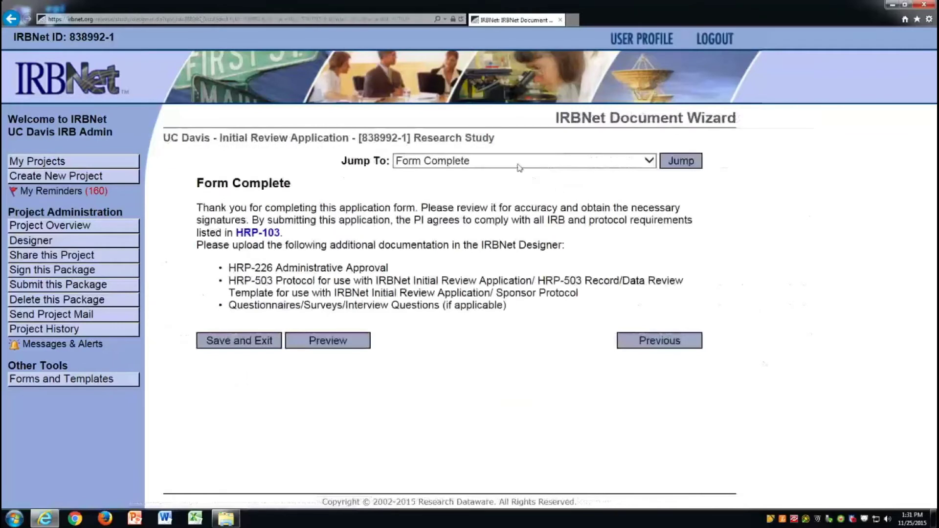
{"action": "left_click", "coordinate": [518, 162]}
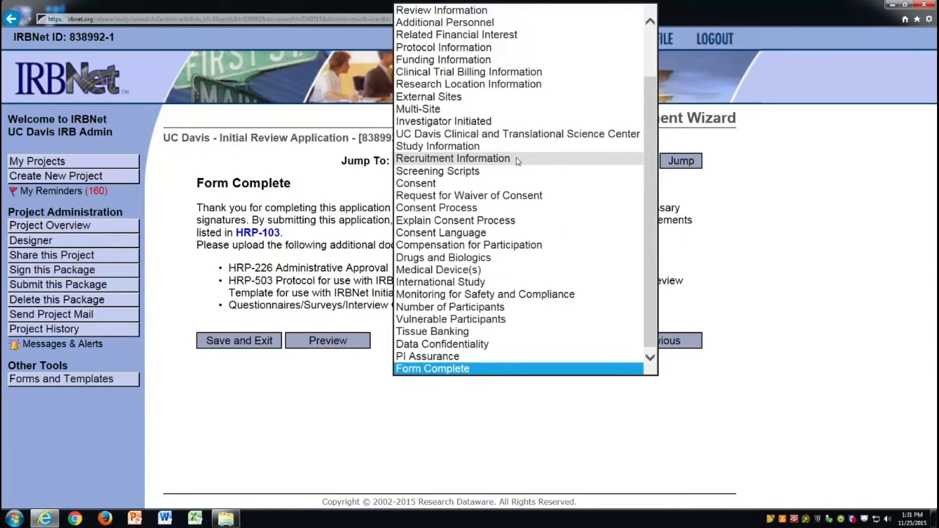
{"action": "left_click", "coordinate": [511, 172]}
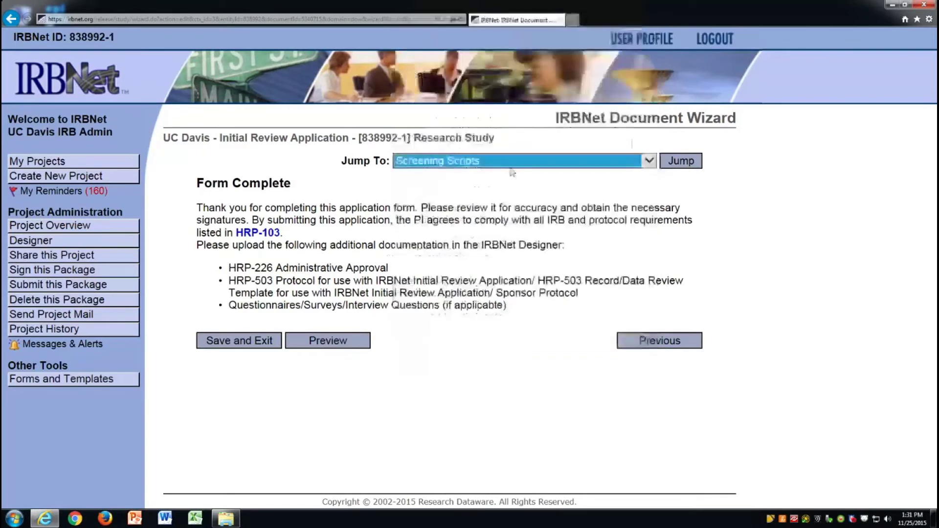
{"action": "left_click", "coordinate": [694, 161]}
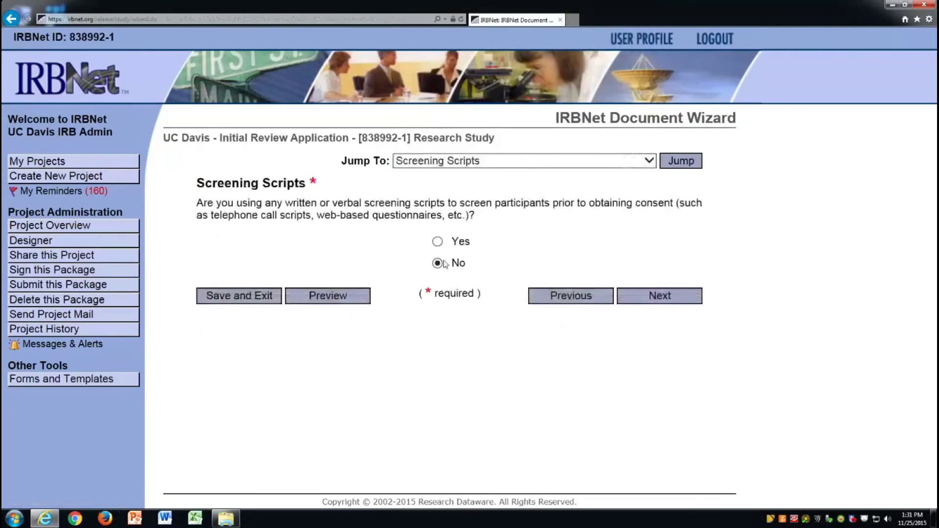
{"action": "left_click", "coordinate": [438, 242]}
{"action": "left_click", "coordinate": [646, 297]}
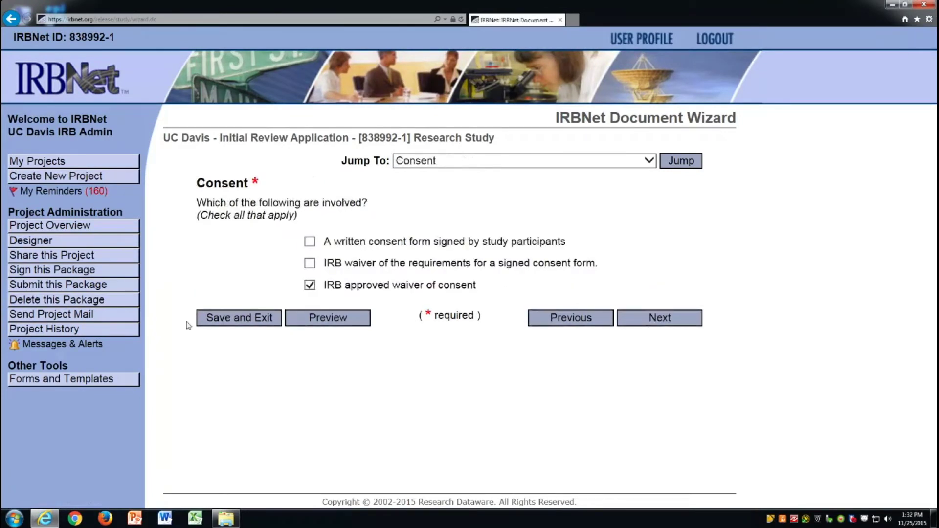
{"action": "left_click", "coordinate": [219, 320]}
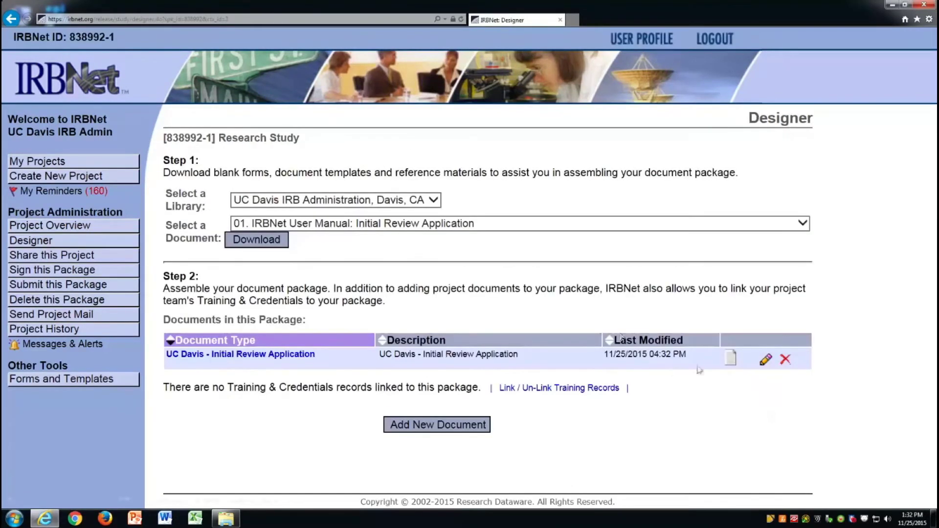
Download the Initial Review Application as a PDF and open it in Acrobat Reader.
{"action": "left_click", "coordinate": [731, 360]}
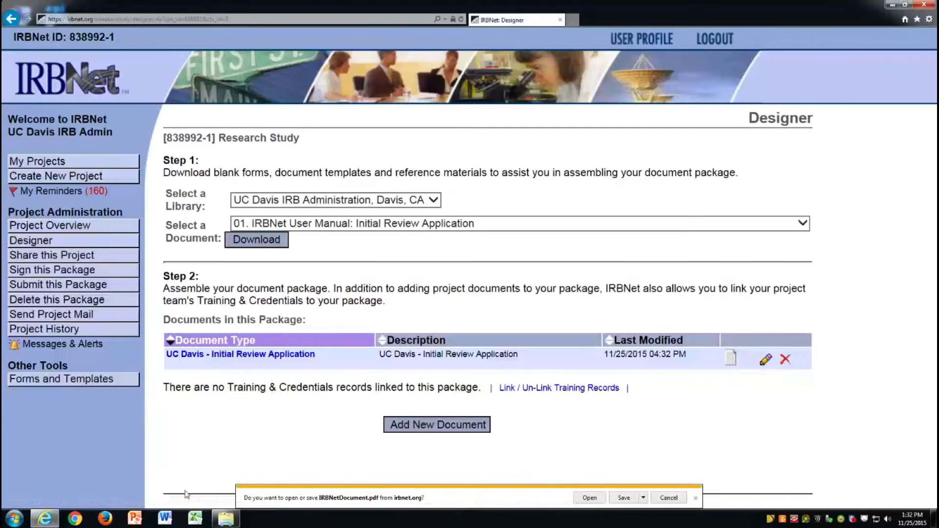
{"action": "left_click", "coordinate": [589, 497]}
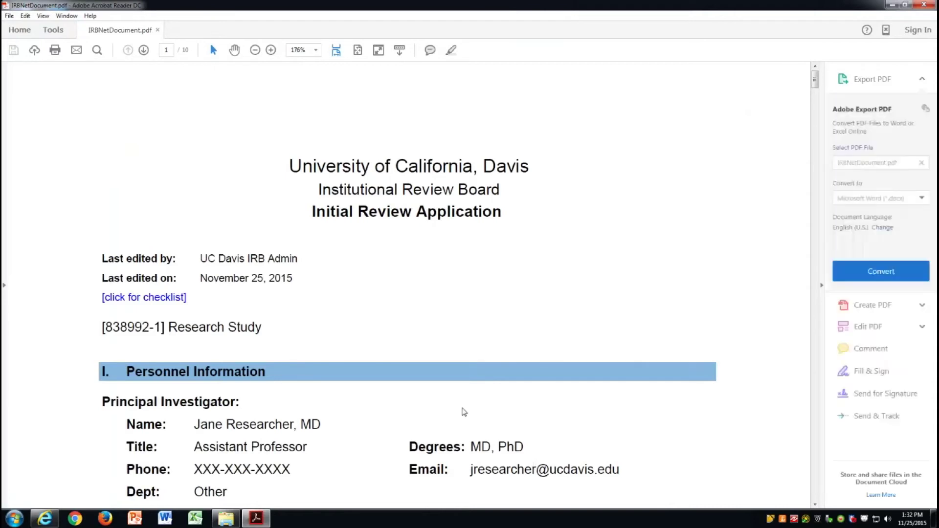
{"action": "scroll", "coordinate": [470, 402], "scroll_direction": "down", "scroll_amount": 3}
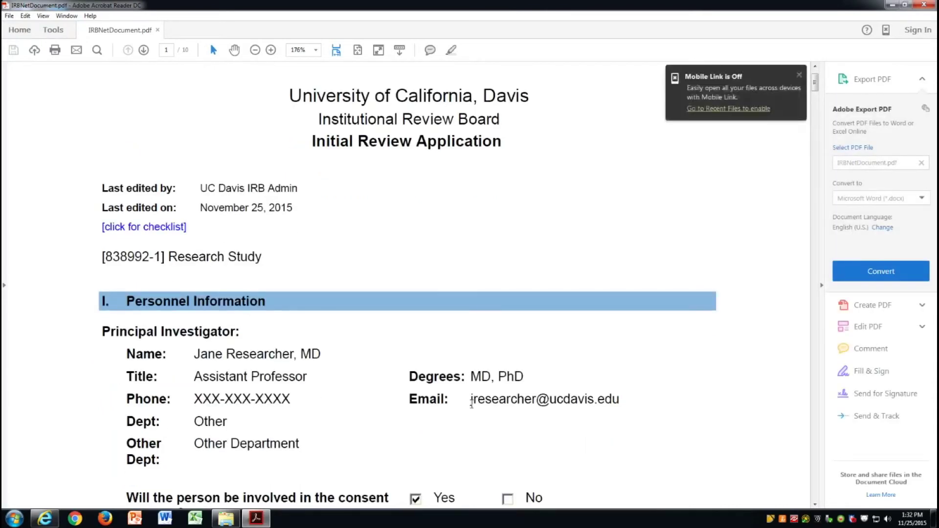
{"action": "scroll", "coordinate": [470, 403], "scroll_direction": "down", "scroll_amount": 5}
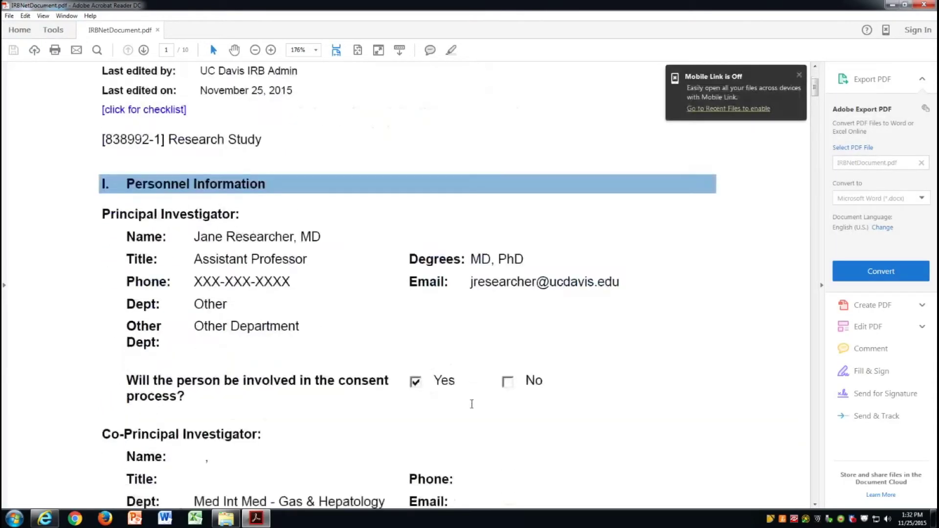
{"action": "scroll", "coordinate": [467, 401], "scroll_direction": "down", "scroll_amount": 5}
{"action": "scroll", "coordinate": [466, 399], "scroll_direction": "down", "scroll_amount": 5}
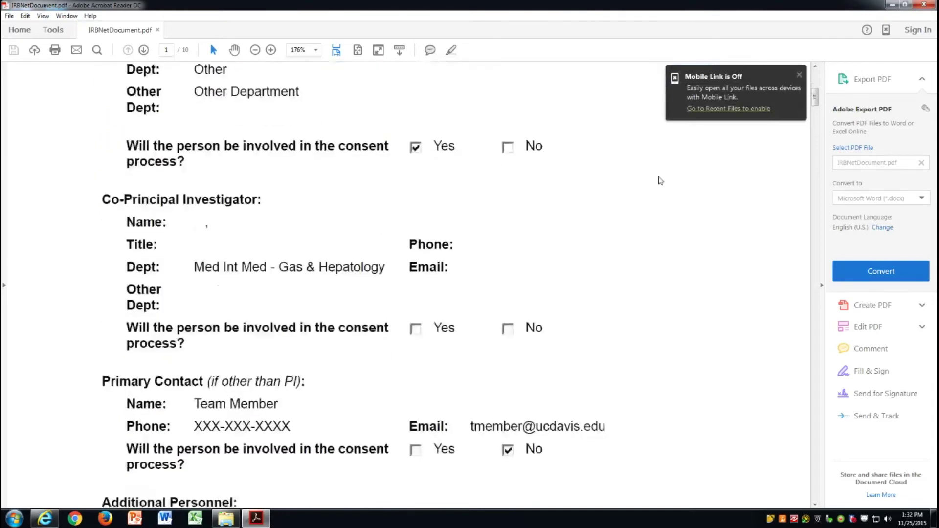
Close the application PDF in Acrobat Reader after reviewing its Personnel Information.
{"action": "left_click", "coordinate": [923, 5]}
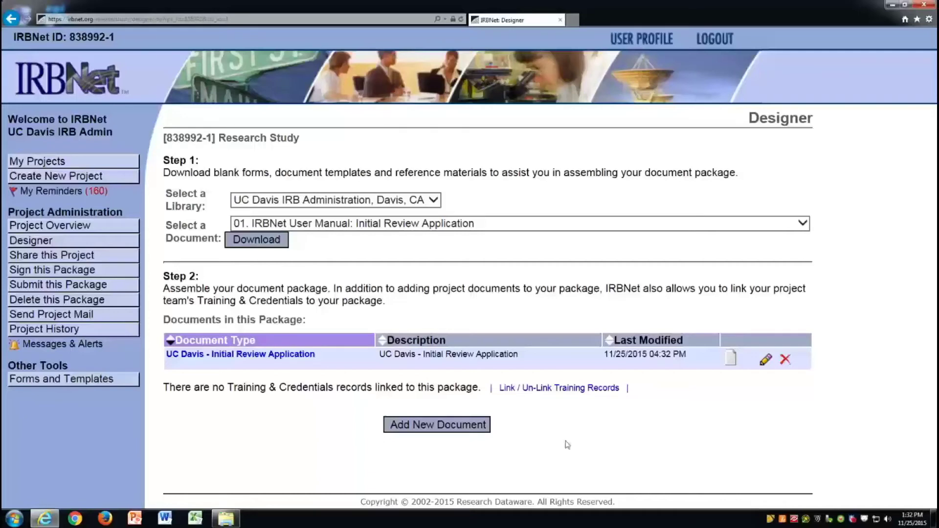
Save the HRP-226 Administrative Approval form to the Desktop, then show the library document list.
{"action": "left_click", "coordinate": [692, 226]}
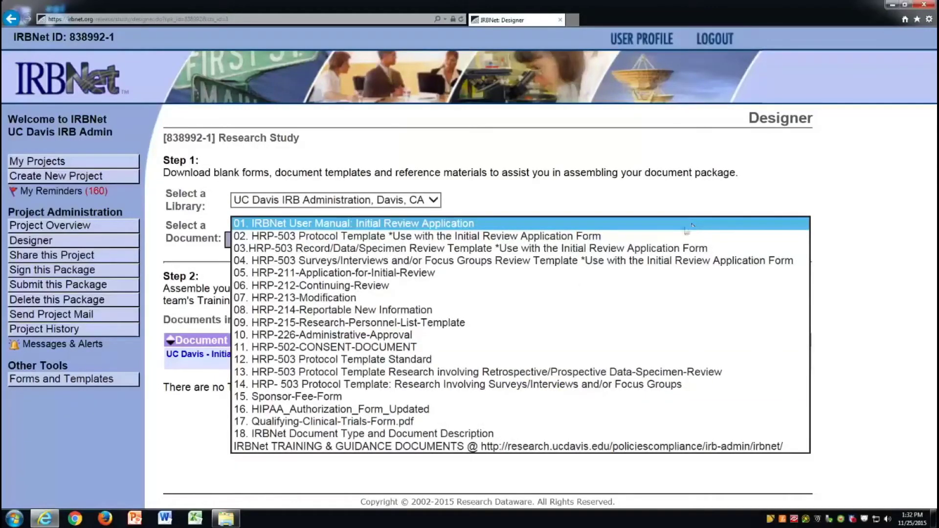
{"action": "left_click", "coordinate": [472, 337]}
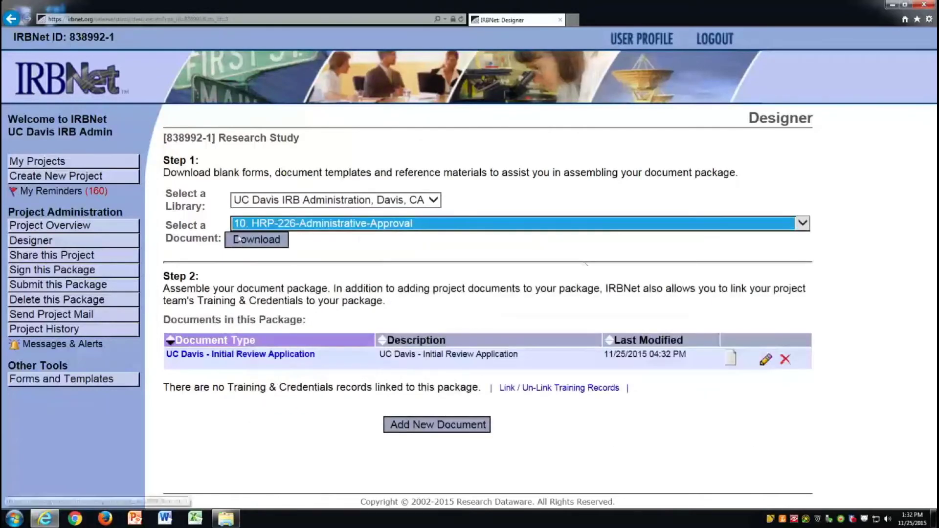
{"action": "left_click", "coordinate": [264, 241]}
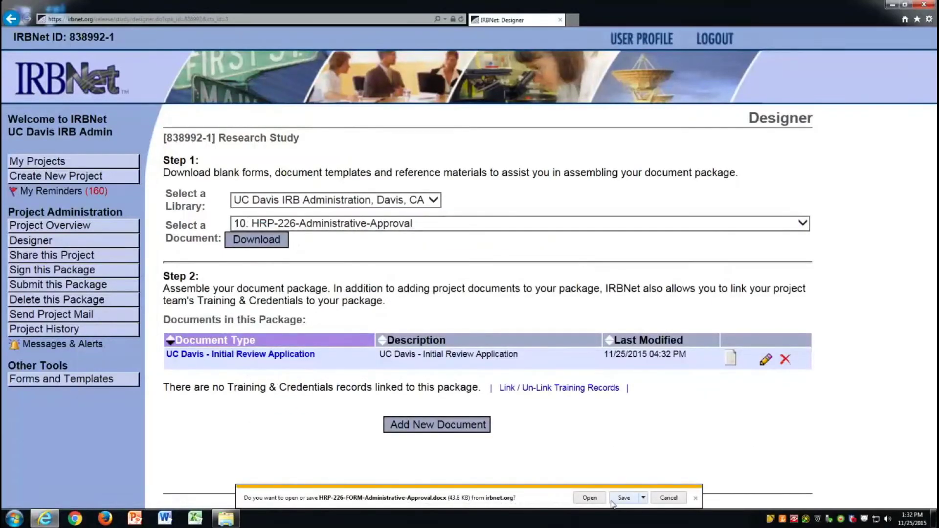
{"action": "left_click", "coordinate": [643, 498]}
{"action": "left_click", "coordinate": [667, 487]}
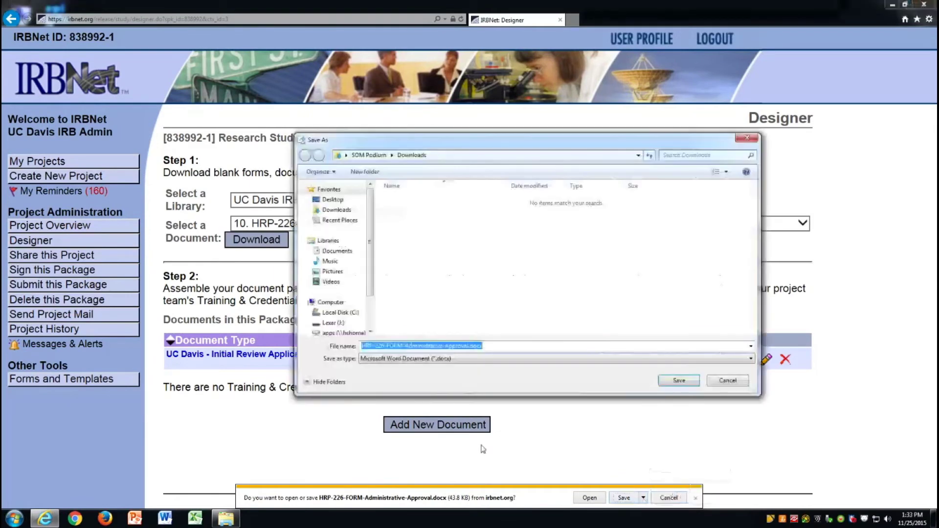
{"action": "left_click", "coordinate": [333, 200]}
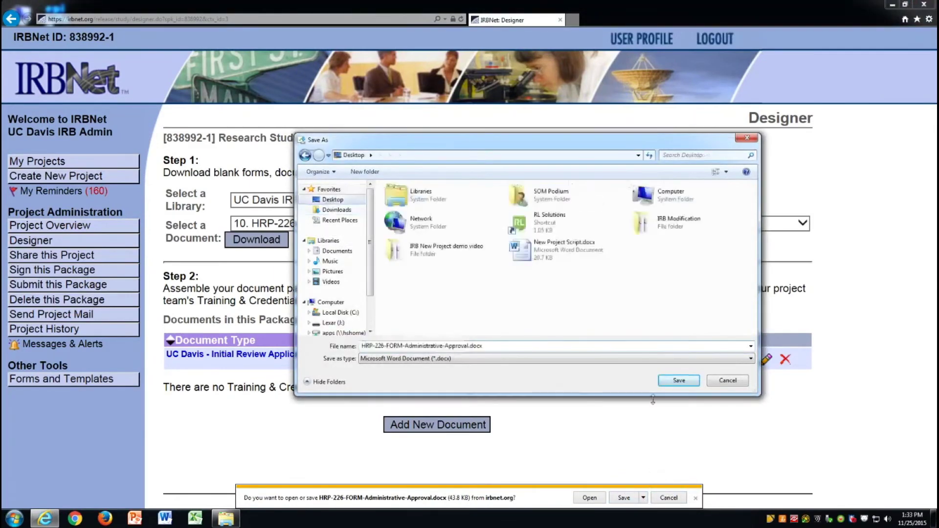
{"action": "left_click", "coordinate": [674, 382]}
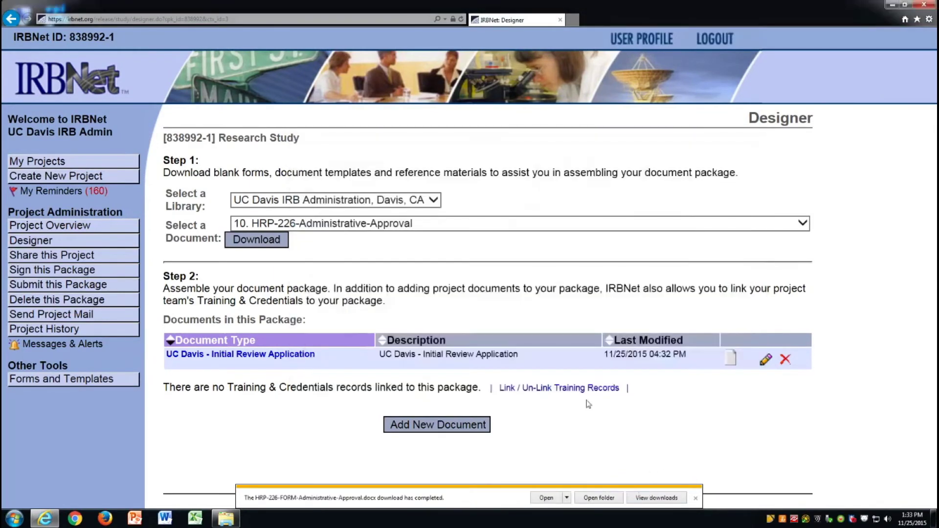
{"action": "left_click", "coordinate": [696, 498]}
{"action": "left_click", "coordinate": [371, 223]}
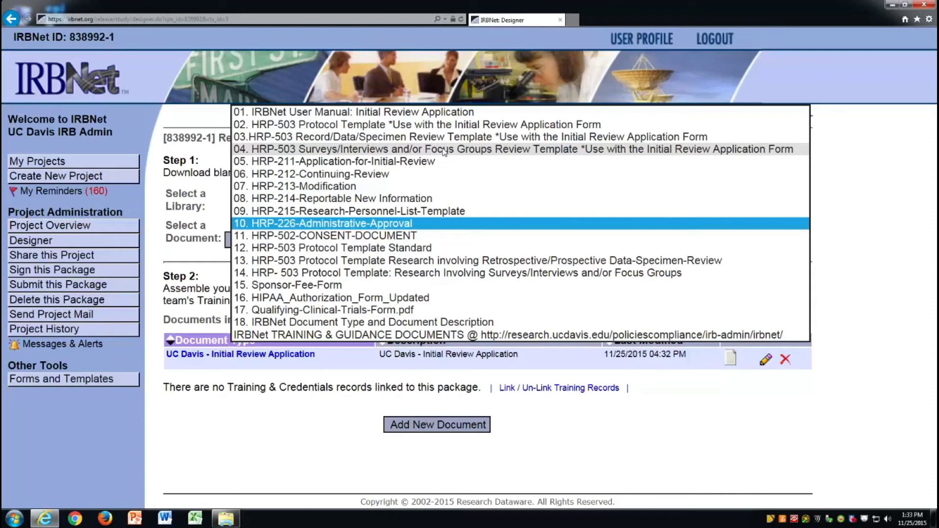
Download template 04, HRP-503 Surveys/Interviews/Focus Groups protocol, and save it to the Desktop.
{"action": "left_click", "coordinate": [445, 150]}
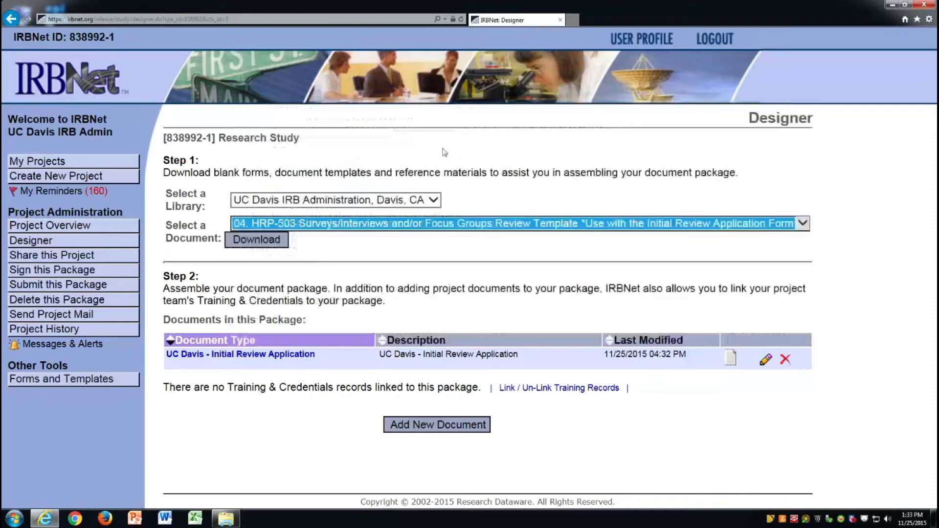
{"action": "left_click", "coordinate": [282, 240]}
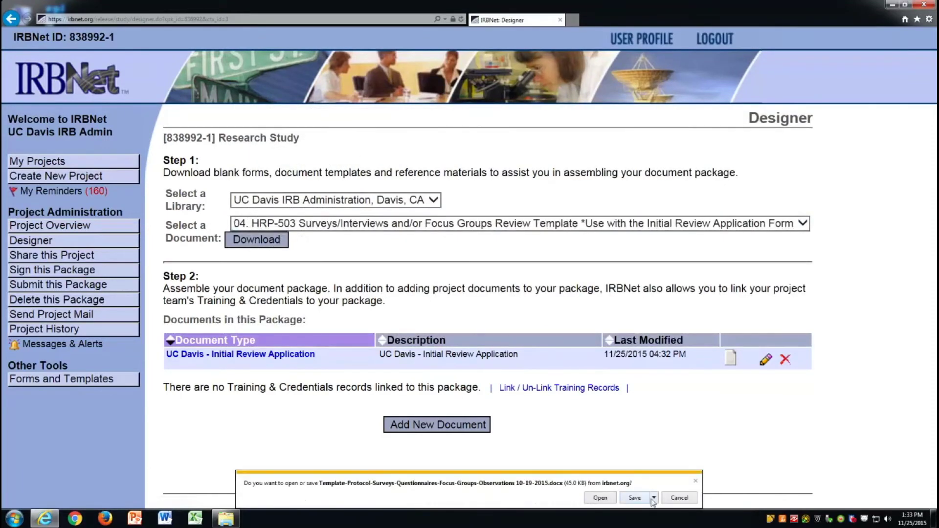
{"action": "left_click", "coordinate": [654, 497]}
{"action": "left_click", "coordinate": [684, 486]}
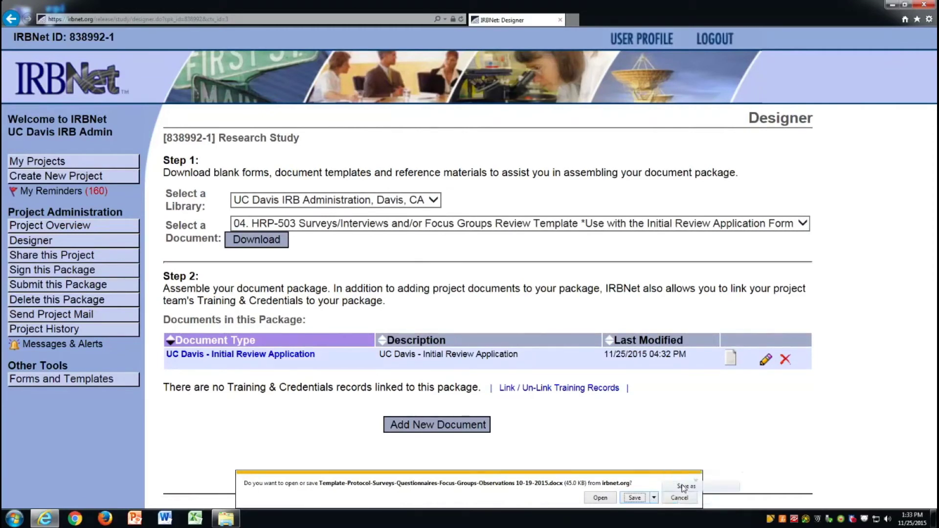
{"action": "left_click", "coordinate": [342, 200]}
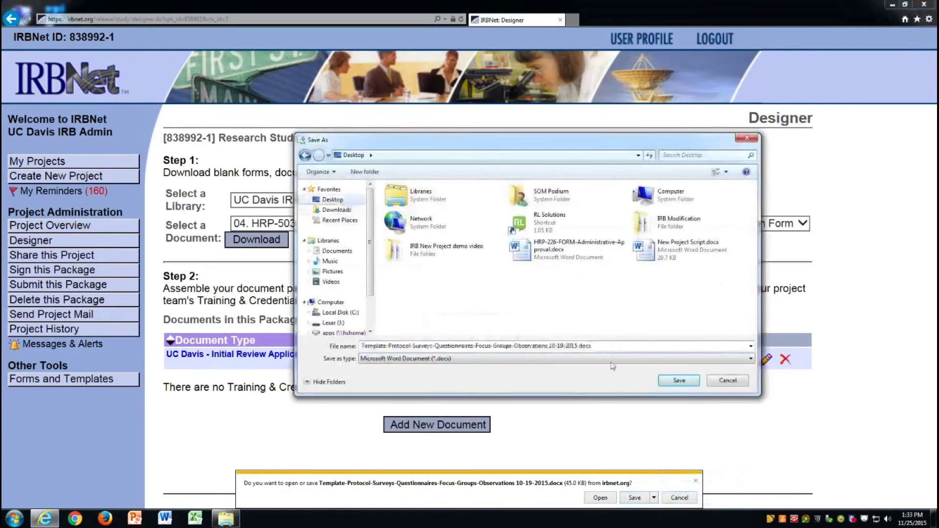
{"action": "left_click", "coordinate": [676, 381]}
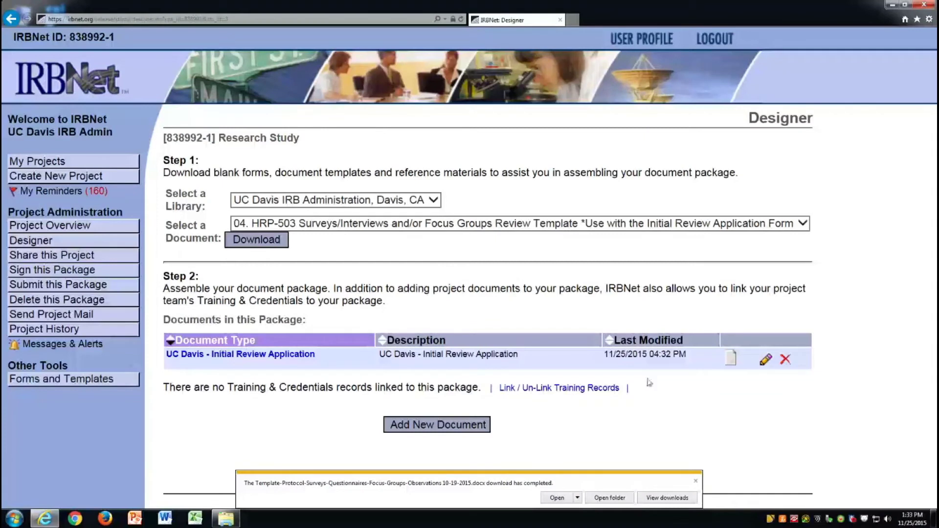
{"action": "left_click", "coordinate": [696, 482]}
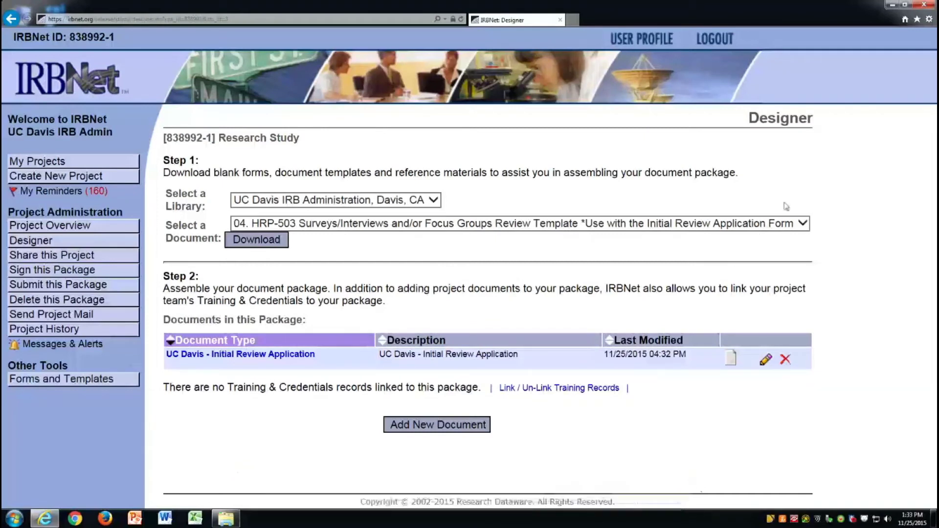
{"action": "left_click", "coordinate": [891, 6]}
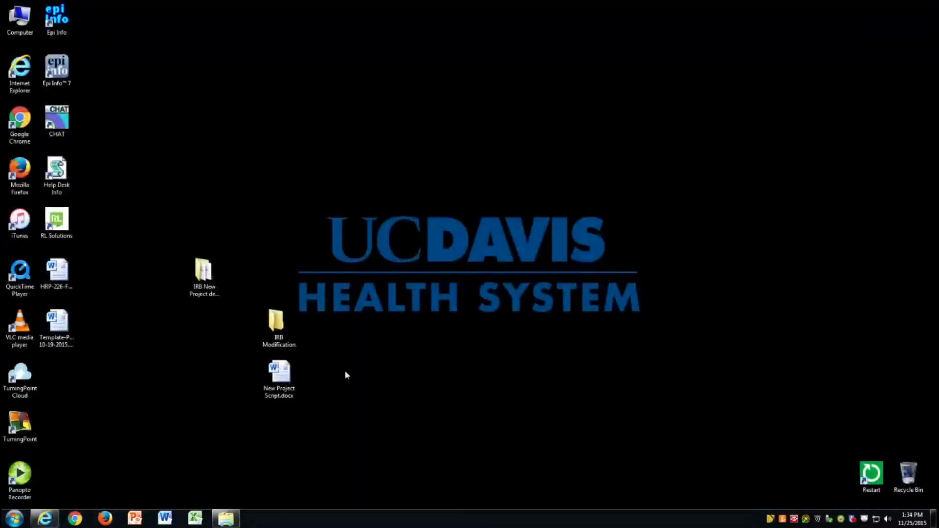
{"action": "left_click", "coordinate": [45, 519]}
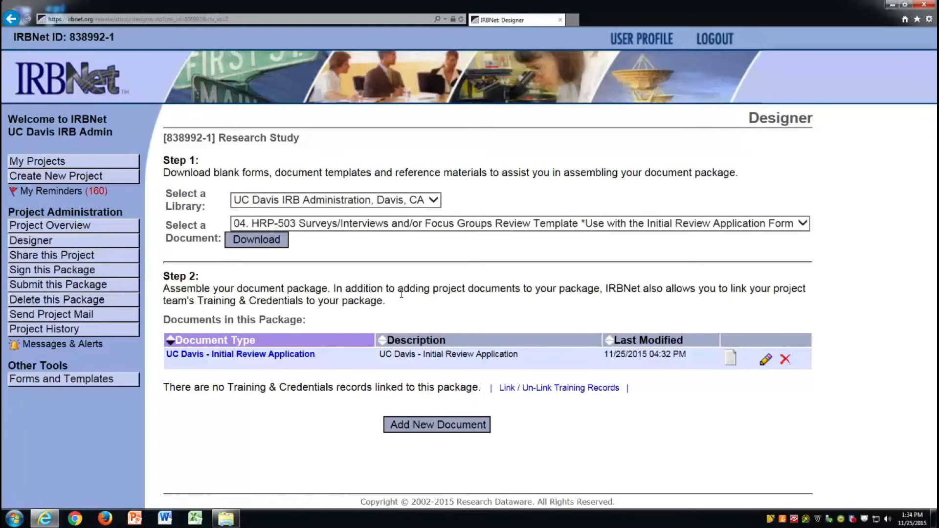
Upload the HRP-226 Administrative Approval file as an Application Form with description 'HRP 226'.
{"action": "left_click", "coordinate": [473, 428]}
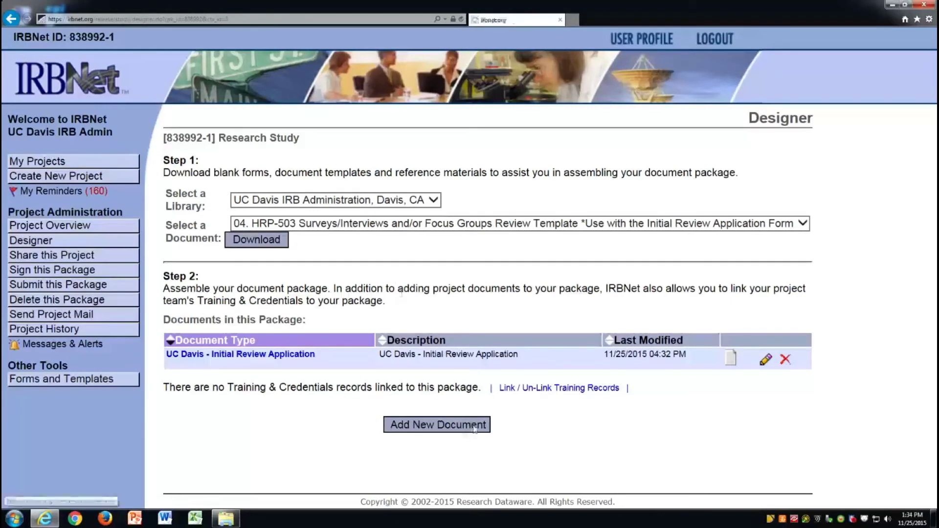
{"action": "left_click", "coordinate": [494, 222]}
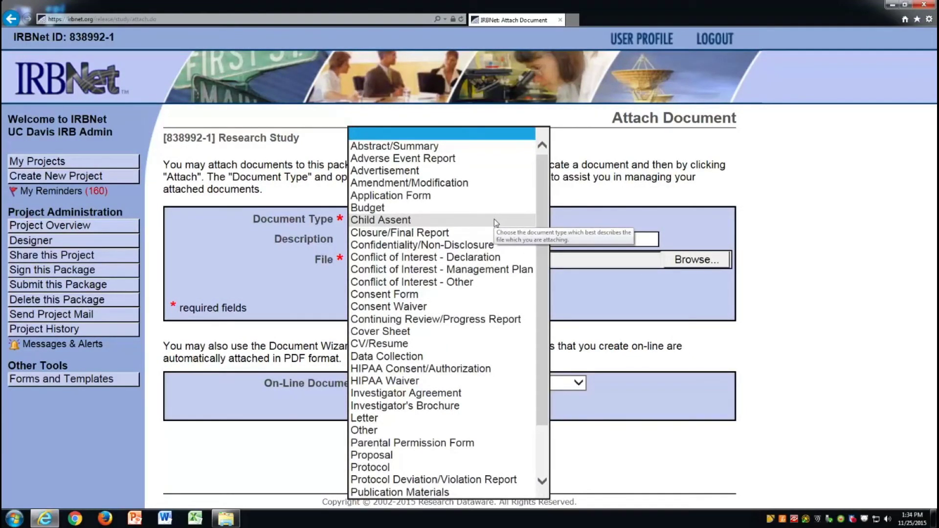
{"action": "left_click", "coordinate": [429, 200]}
{"action": "left_click", "coordinate": [374, 245]}
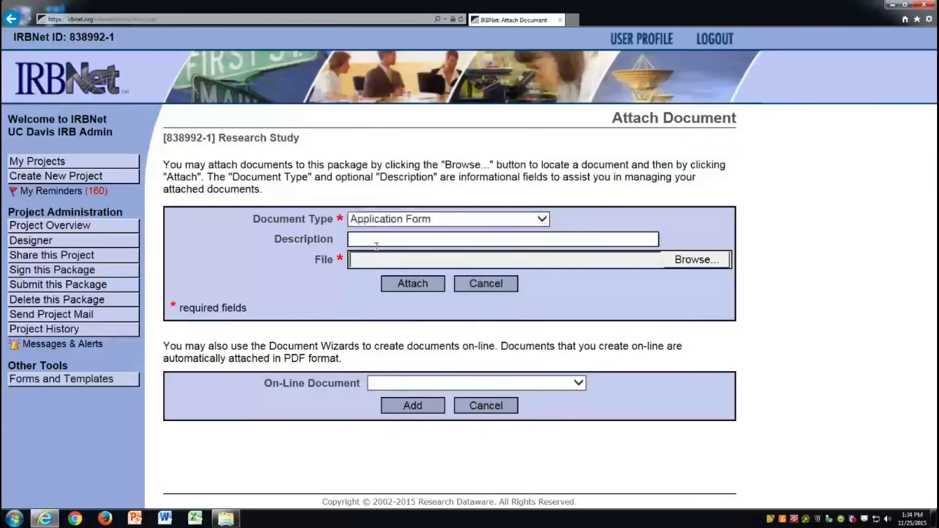
{"action": "type", "text": "HRP "}
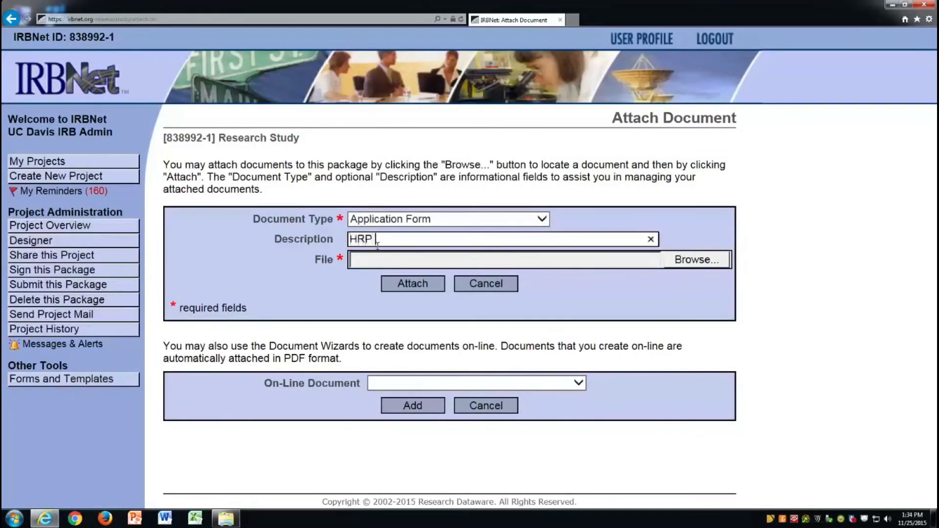
{"action": "type", "text": "226"}
{"action": "left_click", "coordinate": [689, 260]}
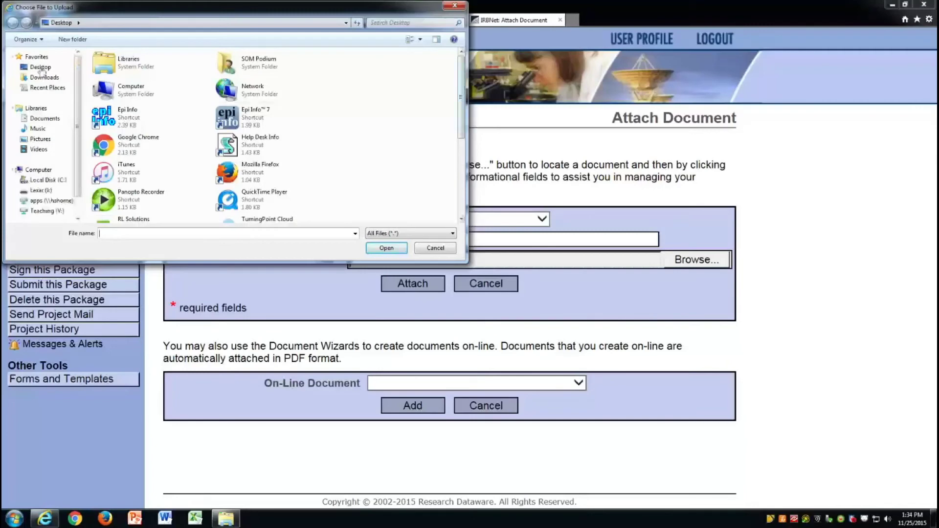
{"action": "left_click_drag", "start_coordinate": [462, 111], "coordinate": [462, 178]}
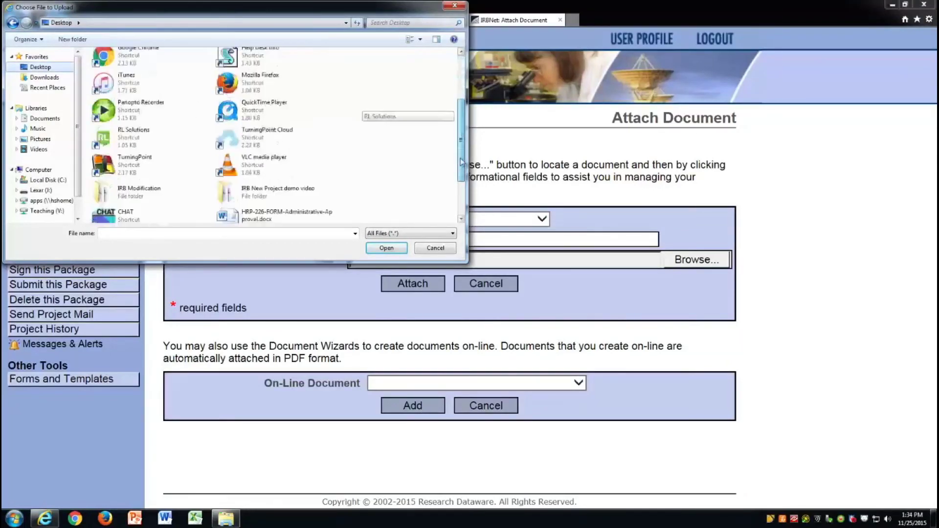
{"action": "left_click", "coordinate": [275, 170]}
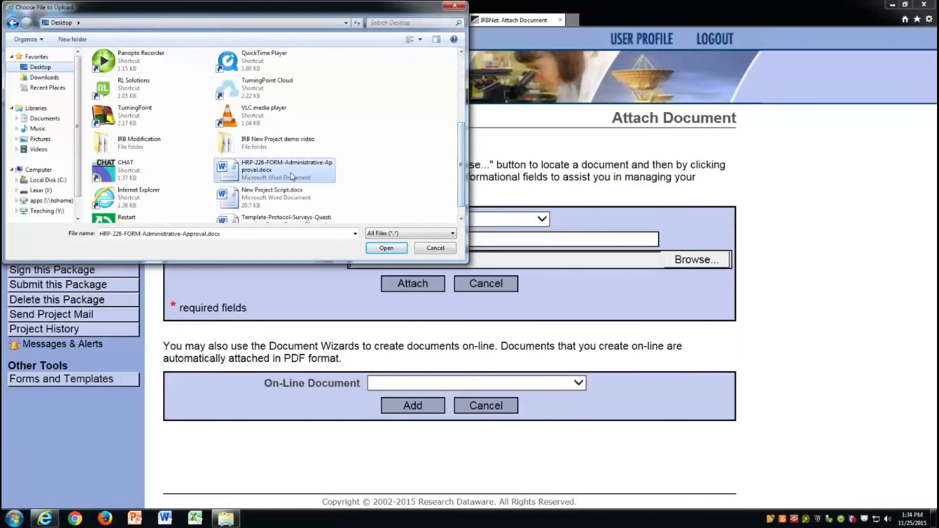
{"action": "left_click", "coordinate": [381, 250]}
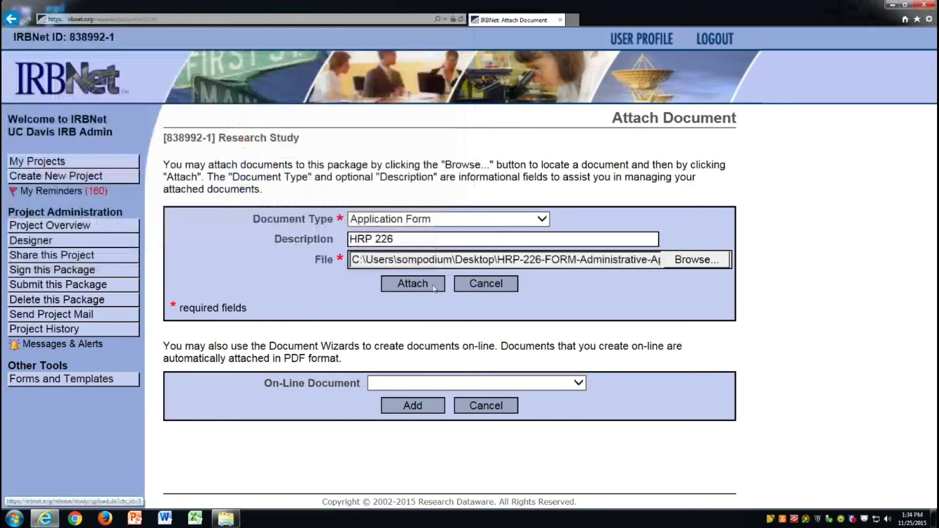
{"action": "left_click", "coordinate": [433, 286]}
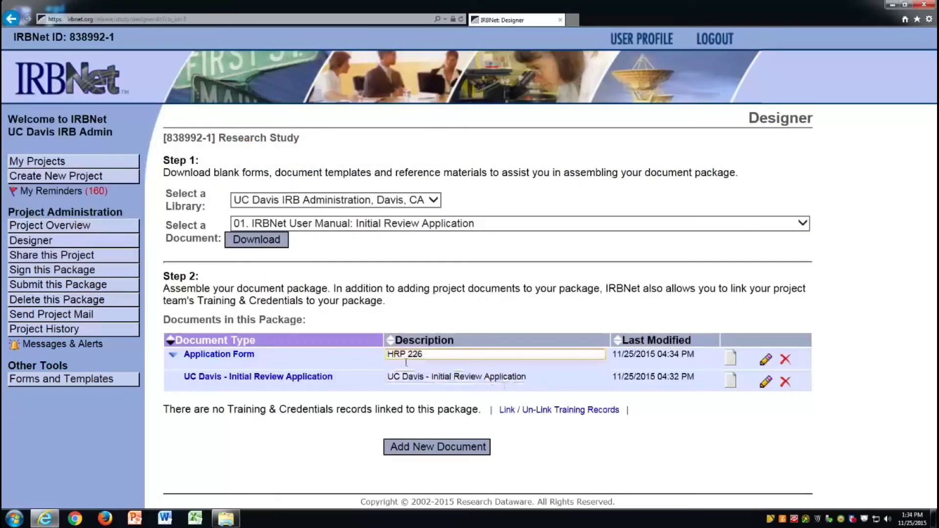
Upload the Template-Protocol file as a third document, type Protocol, described 'HRP 503'.
{"action": "left_click", "coordinate": [484, 448]}
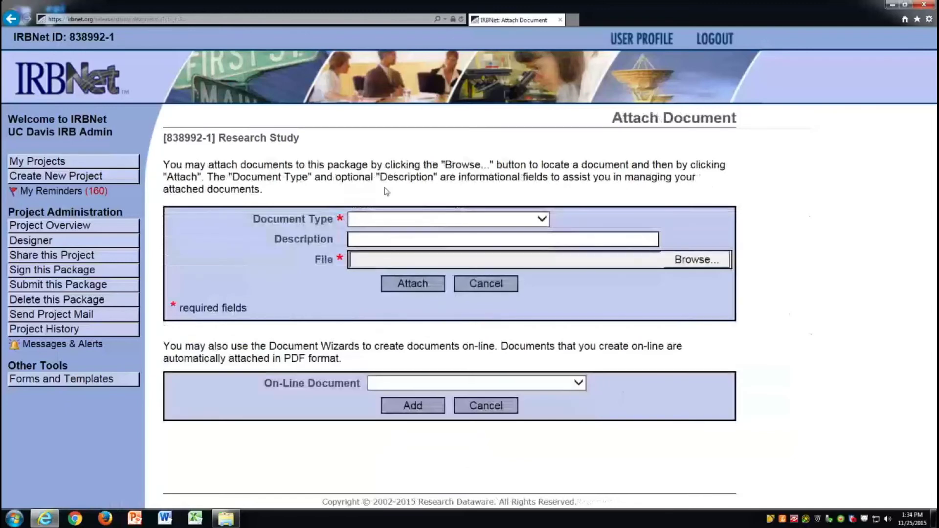
{"action": "left_click", "coordinate": [390, 221]}
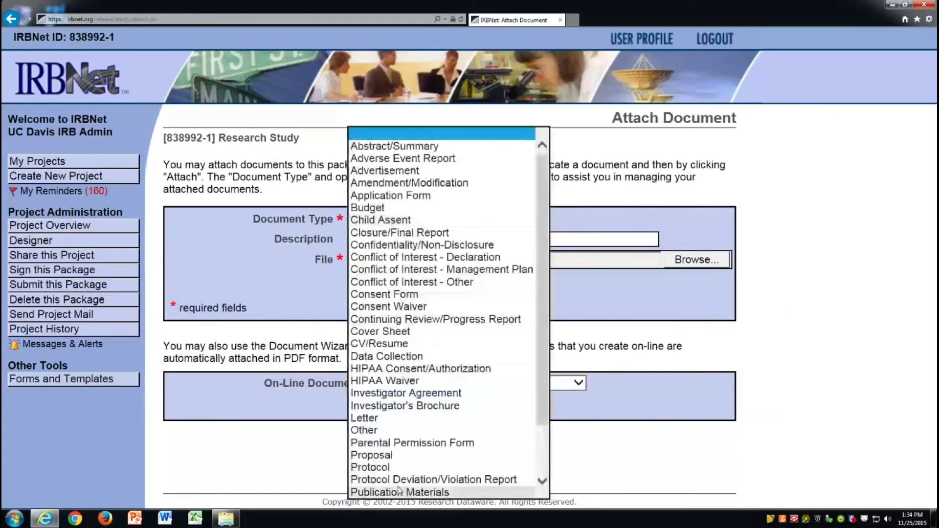
{"action": "left_click", "coordinate": [385, 466]}
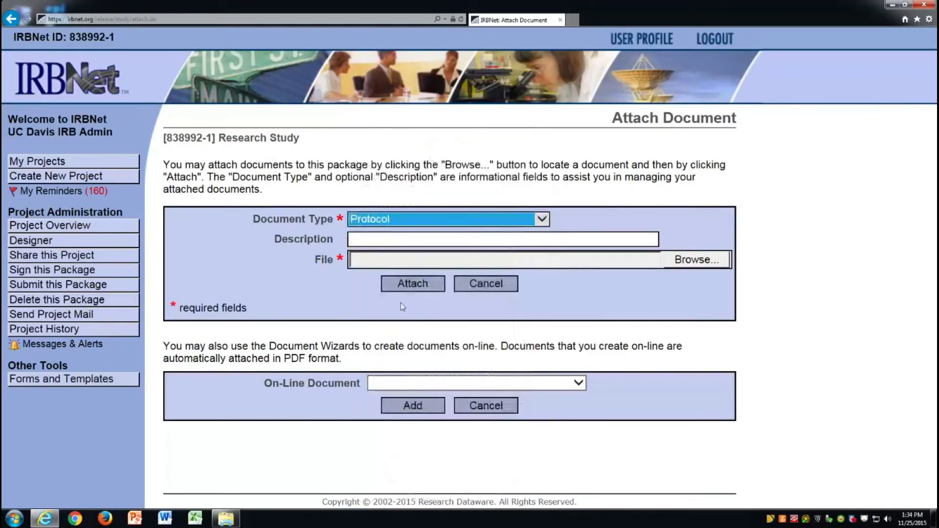
{"action": "left_click", "coordinate": [397, 245]}
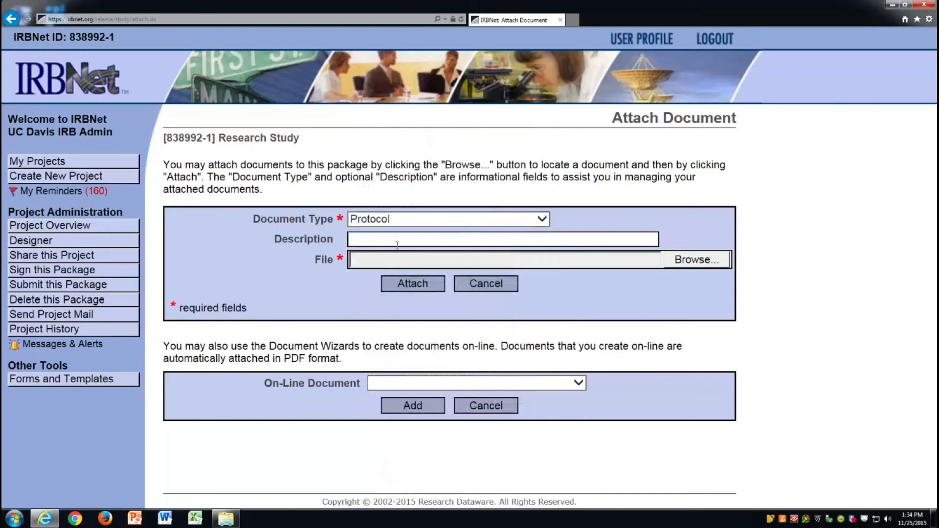
{"action": "type", "text": "HRP"}
{"action": "type", "text": " 503"}
{"action": "left_click", "coordinate": [697, 259]}
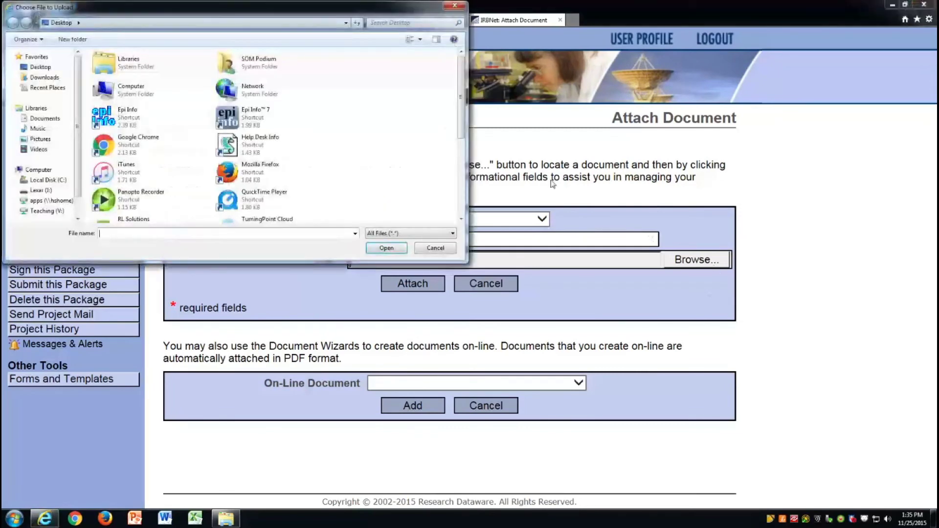
{"action": "left_click_drag", "start_coordinate": [462, 130], "coordinate": [464, 205]}
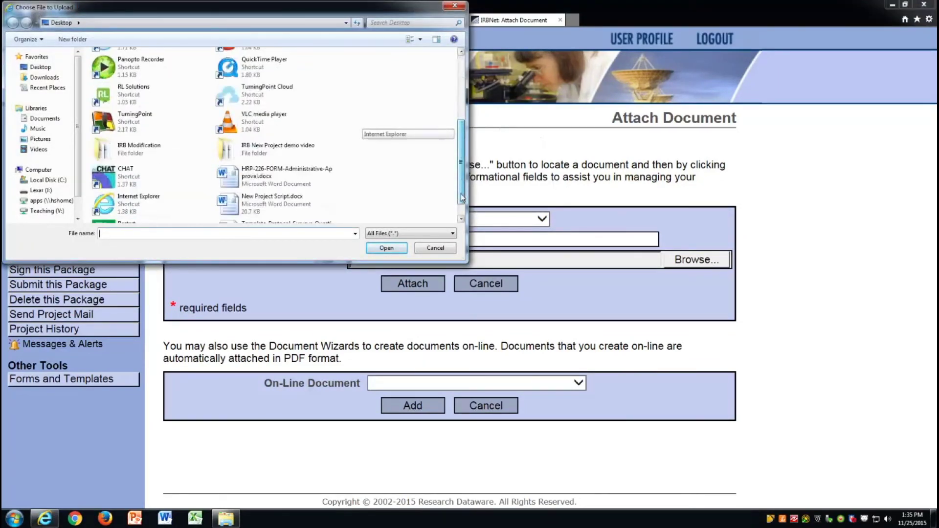
{"action": "left_click", "coordinate": [286, 209]}
{"action": "left_click", "coordinate": [386, 248]}
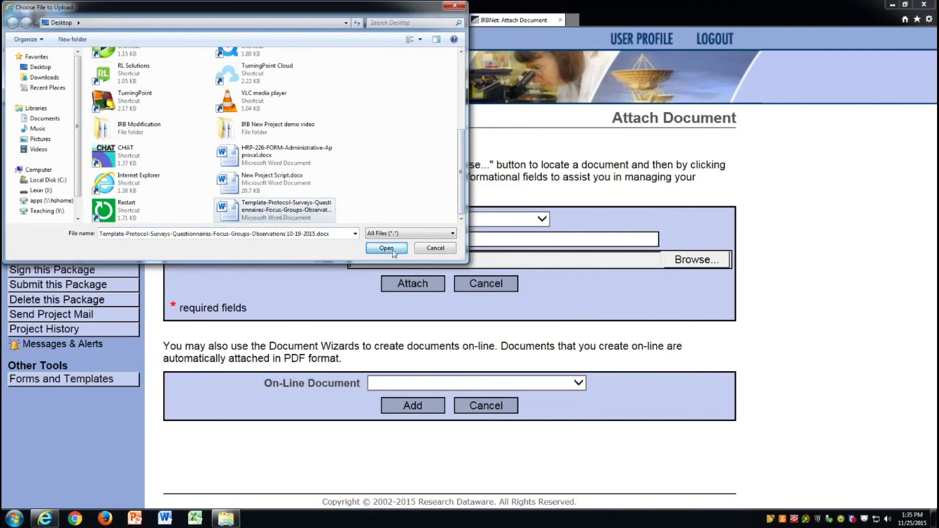
{"action": "left_click", "coordinate": [422, 286]}
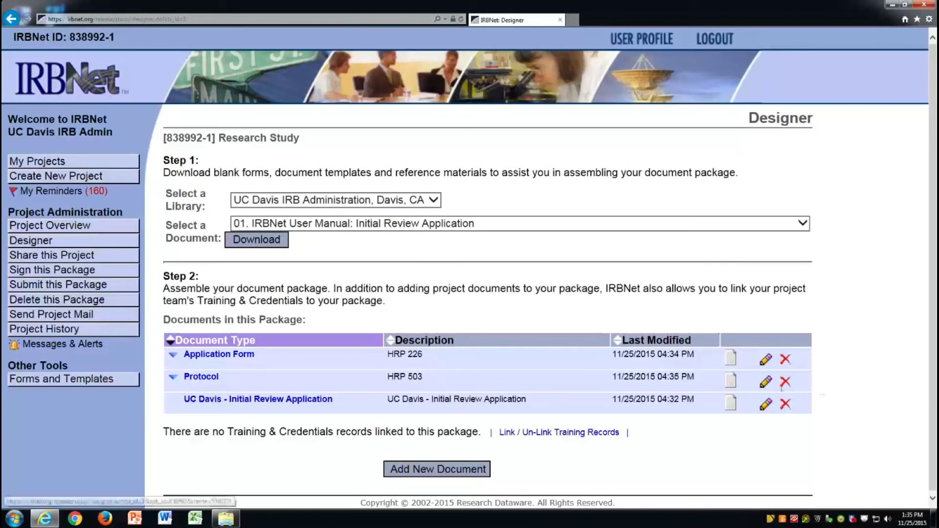
Update the Protocol document's file to the Template-Protocol .docx from the Desktop.
{"action": "left_click", "coordinate": [766, 381]}
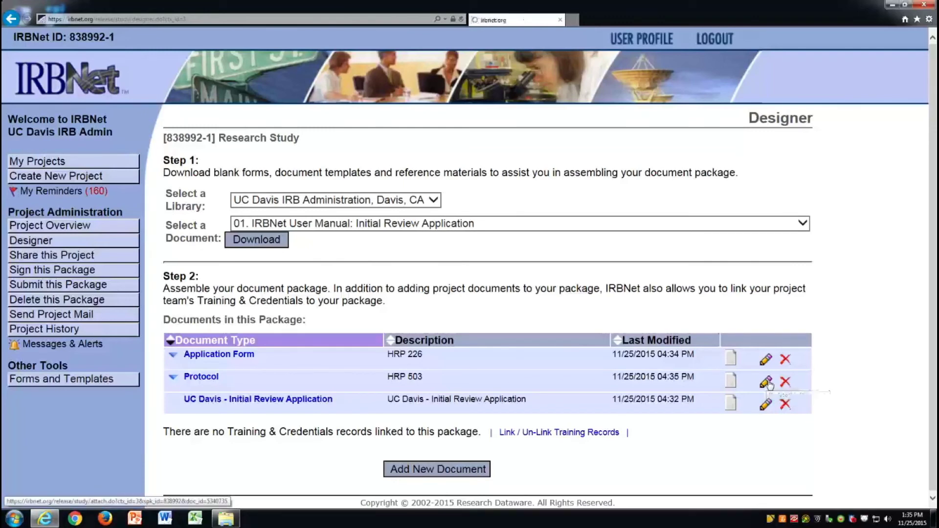
{"action": "left_click", "coordinate": [689, 286]}
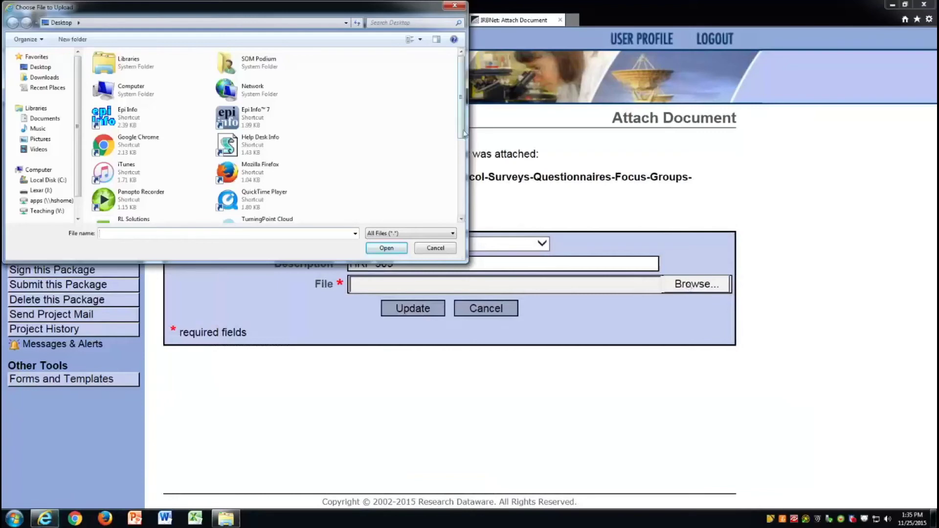
{"action": "scroll", "coordinate": [460, 128], "scroll_direction": "down", "scroll_amount": 5}
{"action": "left_click", "coordinate": [301, 210]}
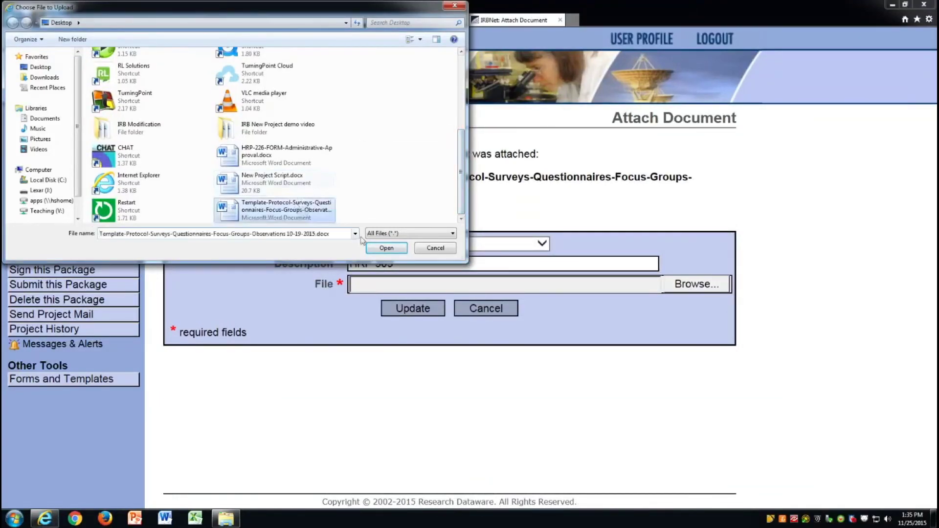
{"action": "left_click", "coordinate": [386, 249]}
{"action": "left_click", "coordinate": [406, 308]}
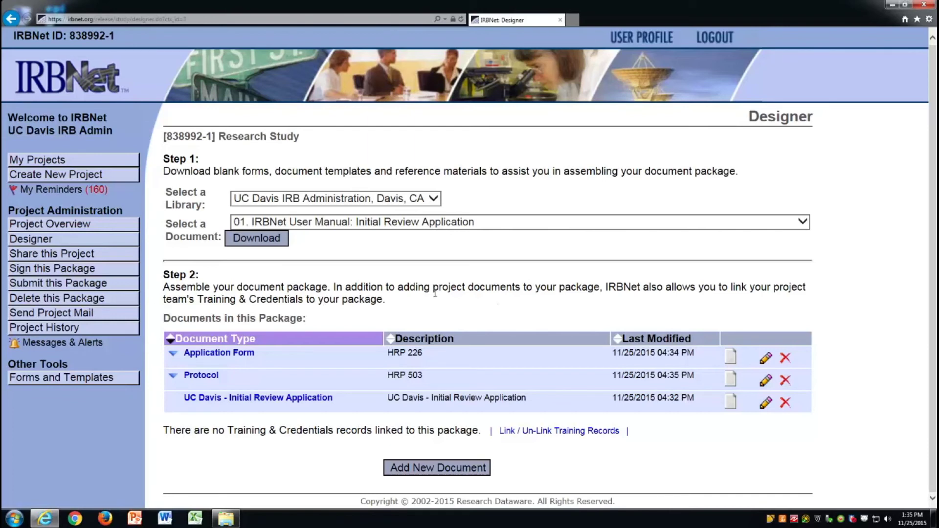
{"action": "left_click", "coordinate": [92, 258]}
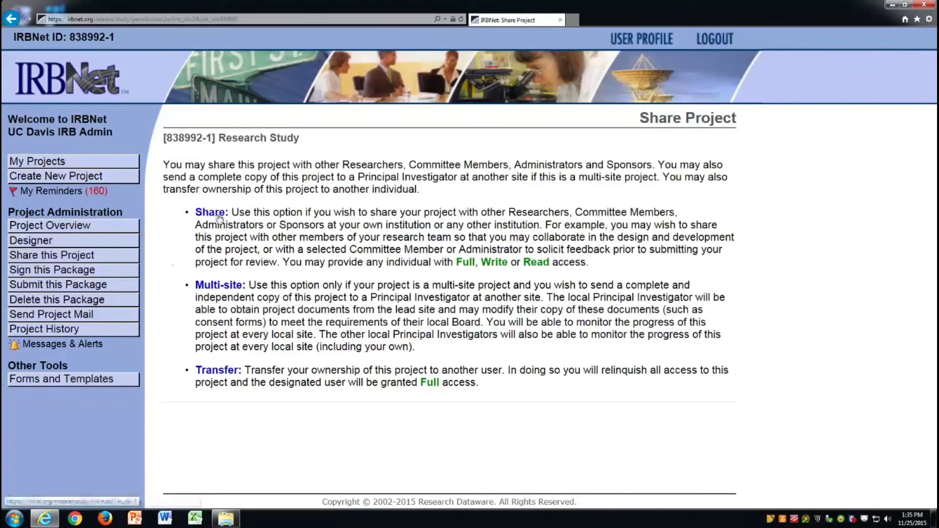
{"action": "left_click", "coordinate": [218, 214]}
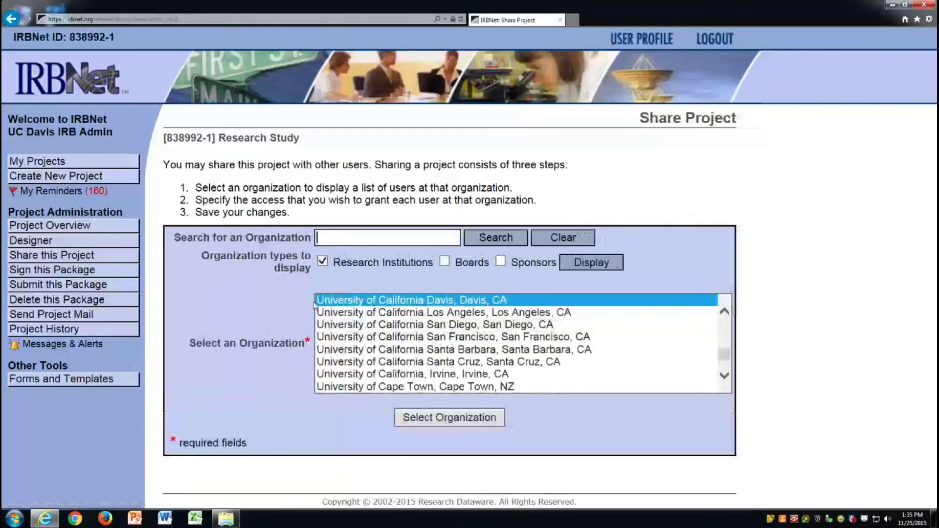
{"action": "left_click", "coordinate": [430, 425]}
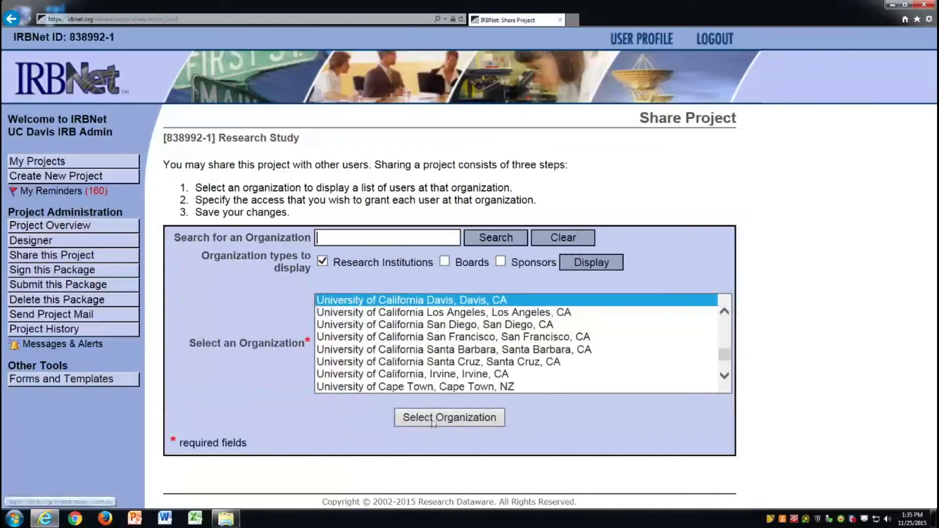
{"action": "left_click", "coordinate": [432, 425]}
{"action": "left_click", "coordinate": [439, 435]}
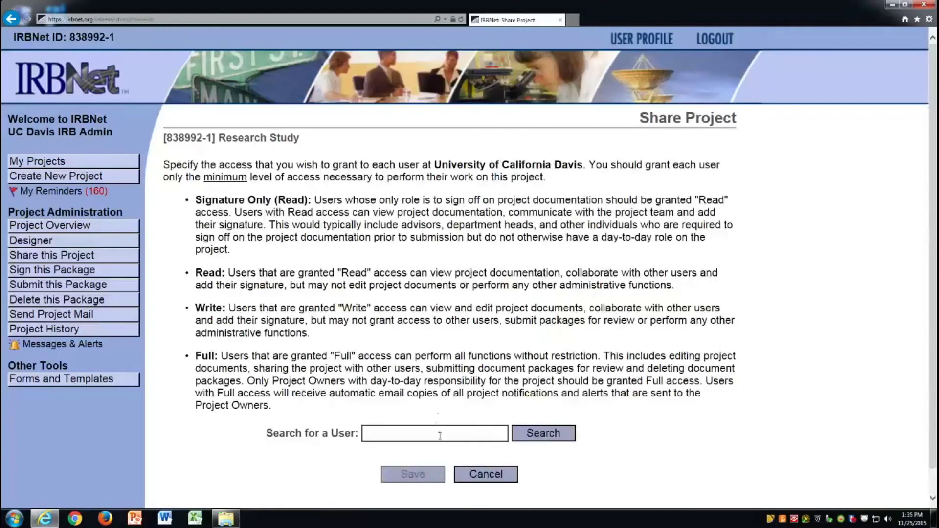
{"action": "left_click", "coordinate": [439, 435]}
{"action": "type", "text": "mcfann"}
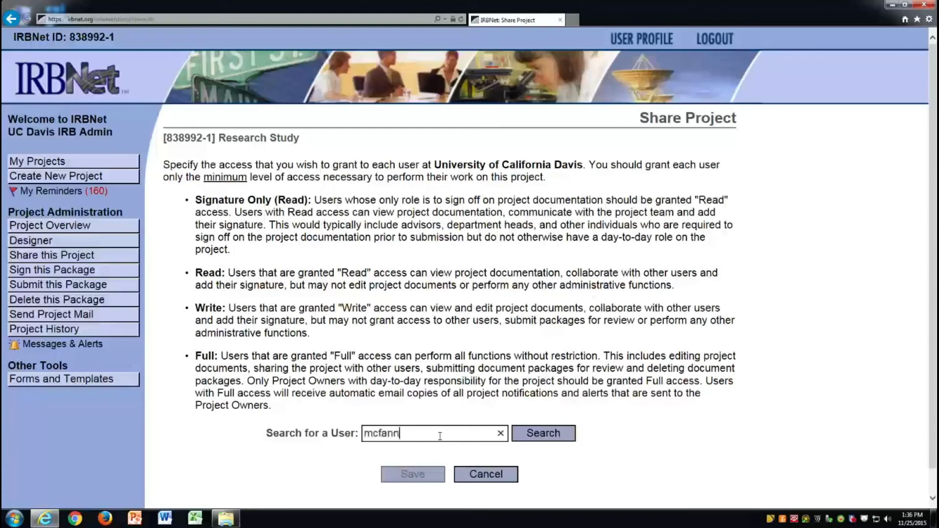
{"action": "key", "text": "Return"}
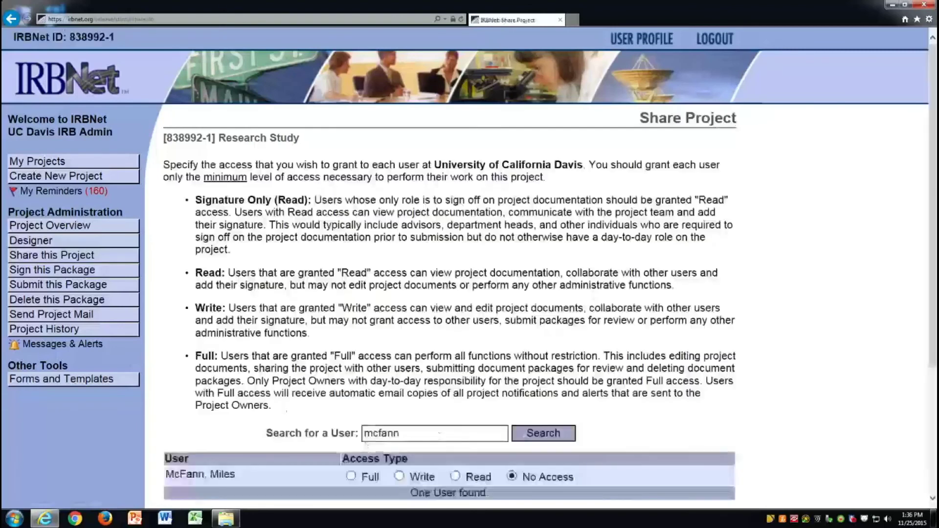
{"action": "left_click", "coordinate": [351, 476]}
{"action": "scroll", "coordinate": [332, 409], "scroll_direction": "down", "scroll_amount": 3}
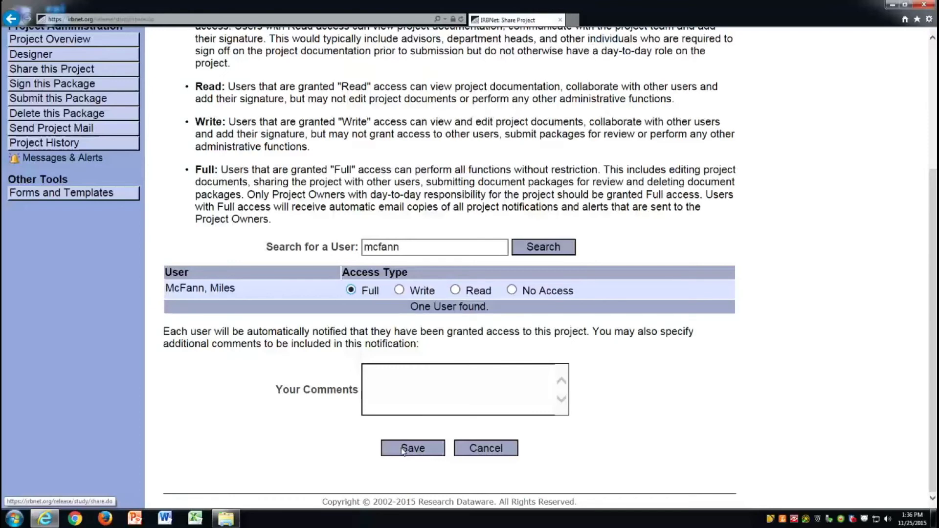
{"action": "left_click", "coordinate": [405, 450]}
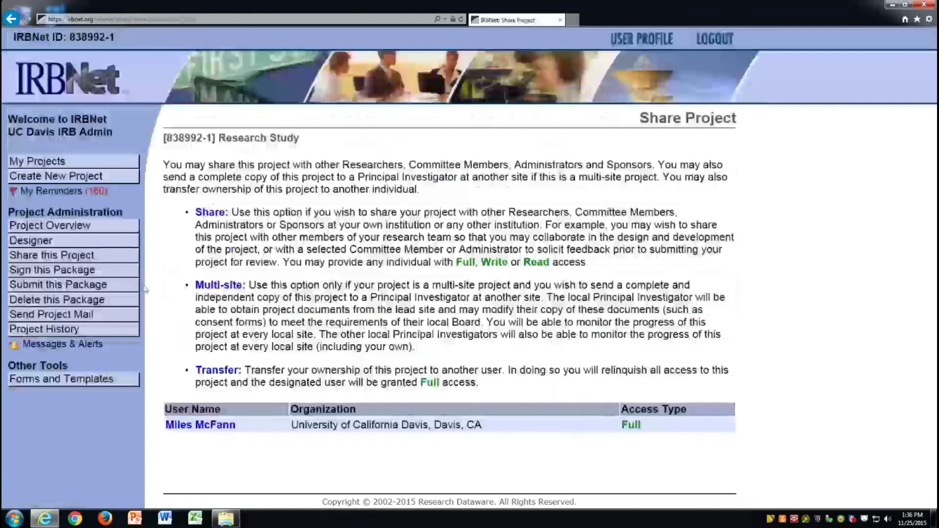
{"action": "left_click", "coordinate": [107, 264]}
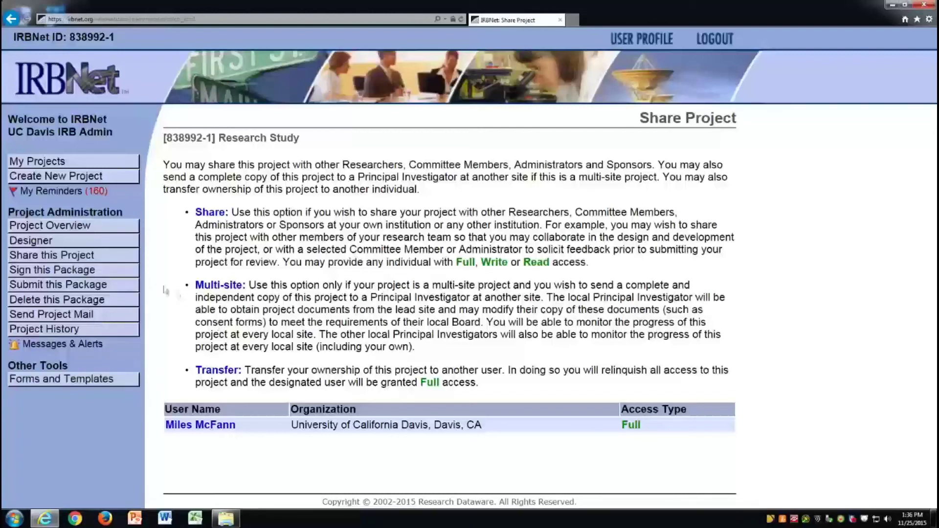
{"action": "left_click", "coordinate": [127, 285]}
{"action": "left_click", "coordinate": [103, 285]}
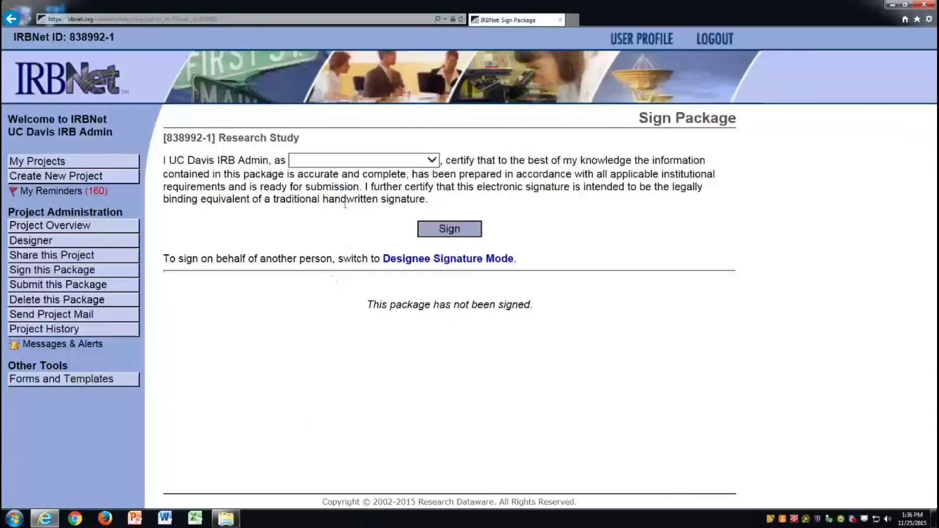
Sign the package as Principal Investigator, confirming with username and password.
{"action": "left_click", "coordinate": [367, 165]}
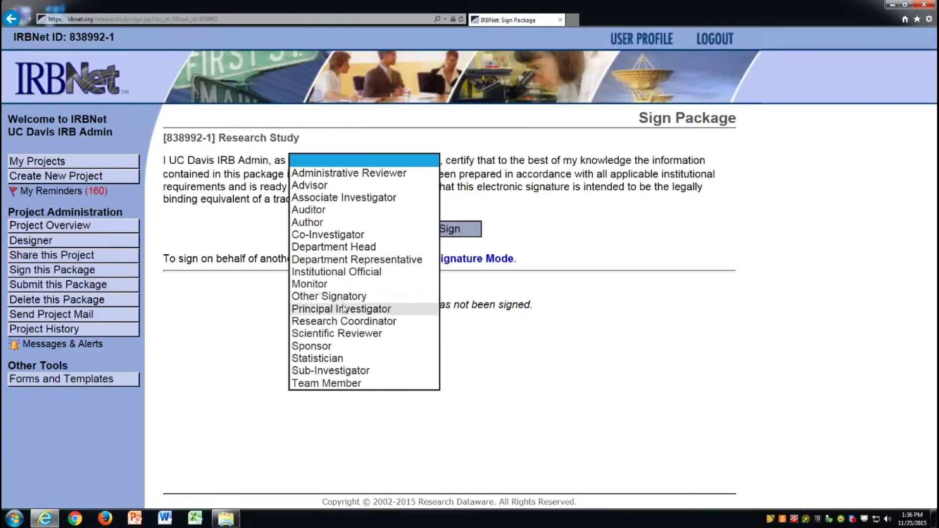
{"action": "left_click", "coordinate": [344, 309]}
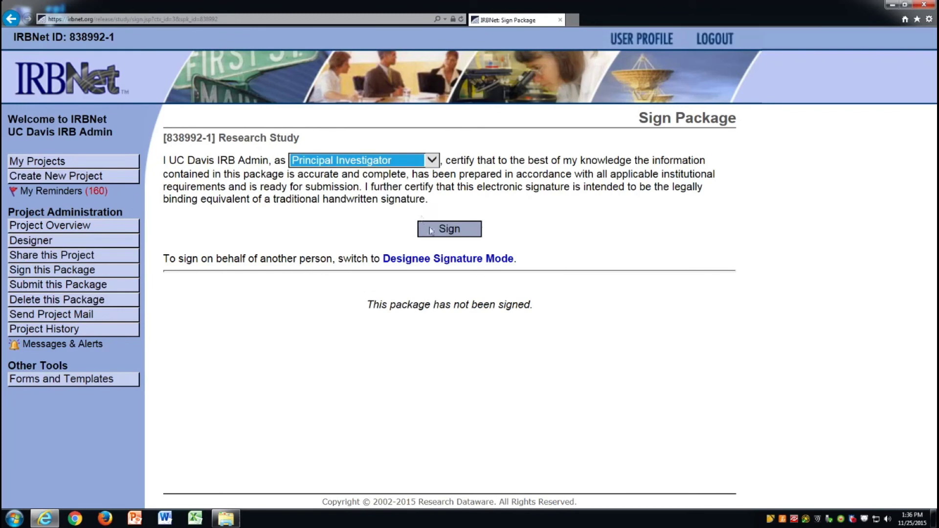
{"action": "left_click", "coordinate": [444, 230]}
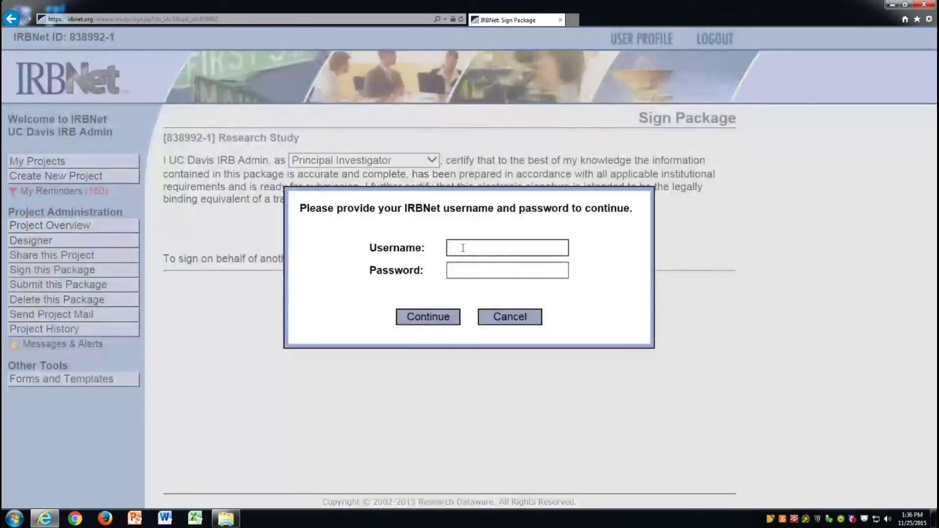
{"action": "type", "text": "uc"}
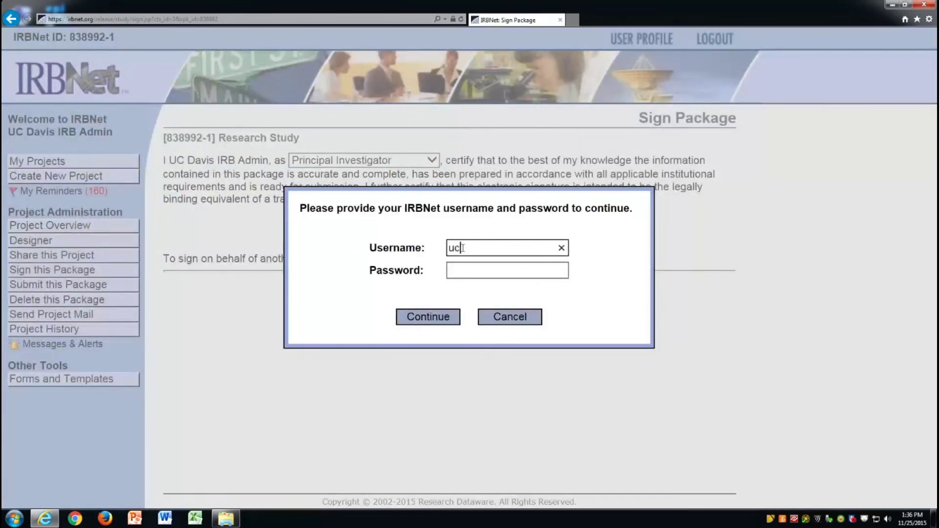
{"action": "type", "text": "dadmin"}
{"action": "key", "text": "Tab"}
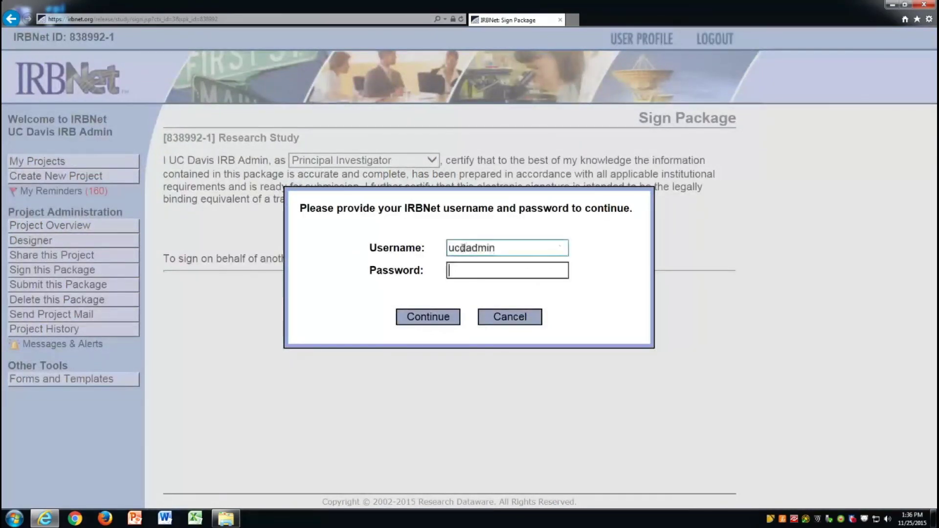
{"action": "type", "text": "*******"}
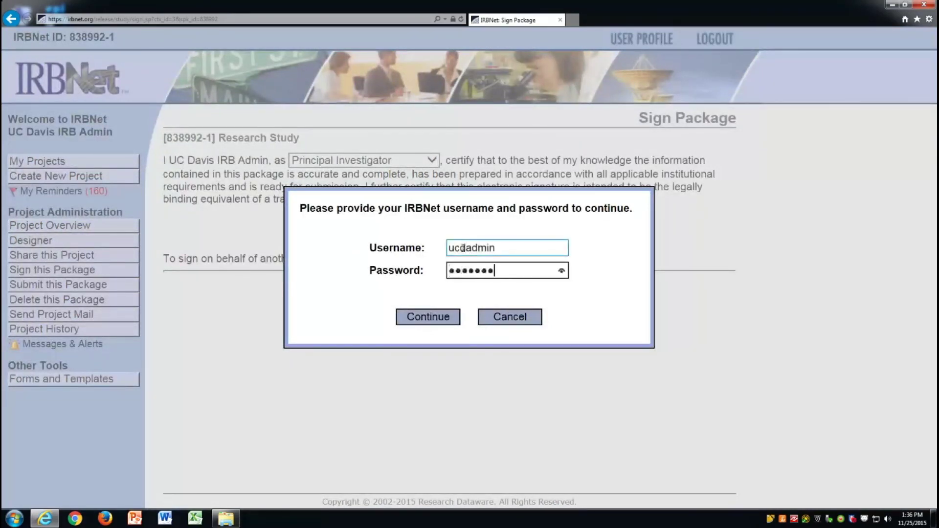
{"action": "type", "text": "**"}
{"action": "left_click", "coordinate": [451, 317]}
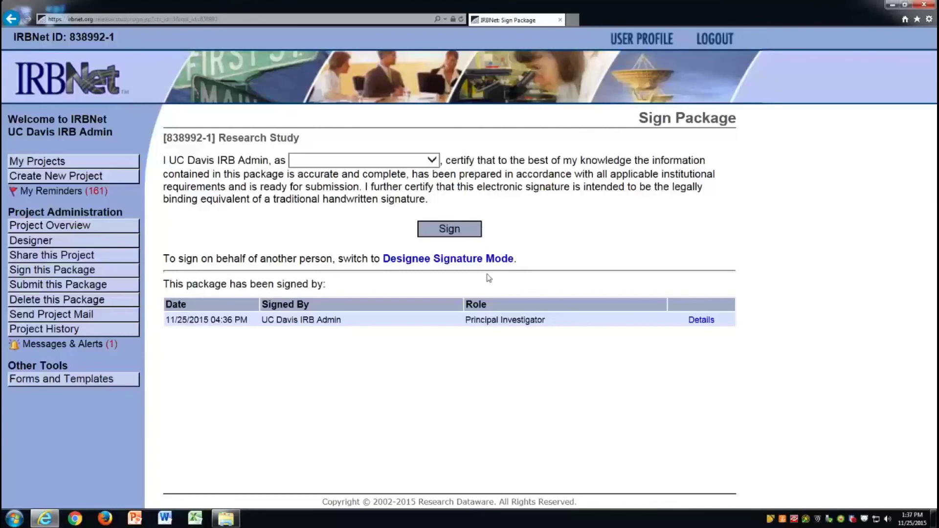
Target the submission to UC Davis IRB Administration with submission type New Project, then start a comment.
{"action": "left_click", "coordinate": [67, 290]}
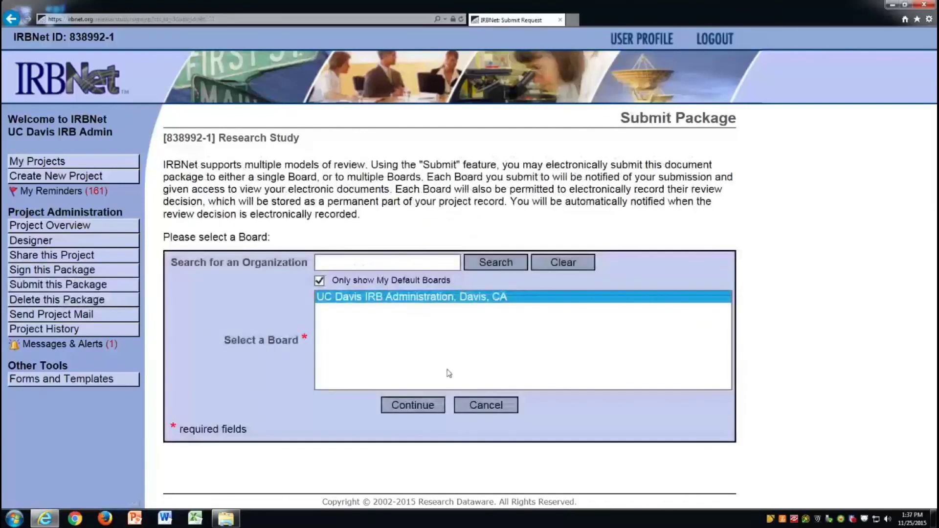
{"action": "left_click", "coordinate": [413, 405]}
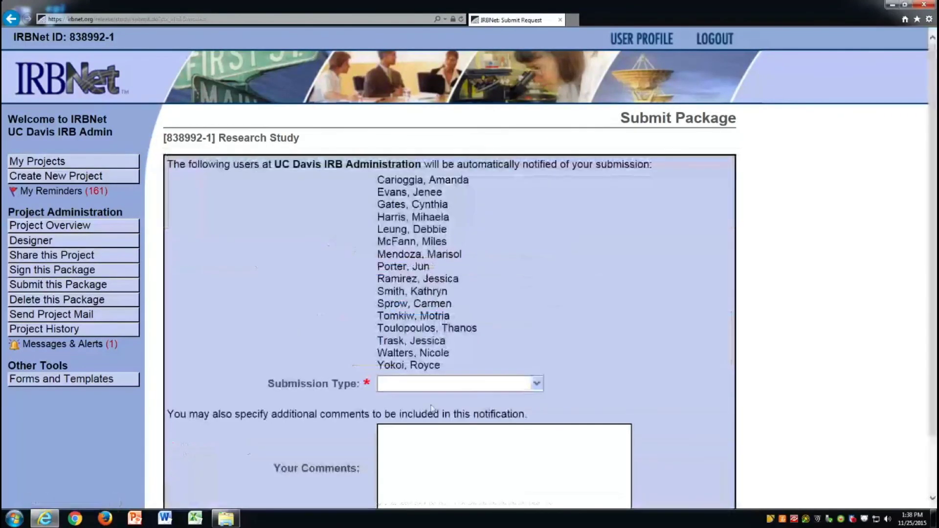
{"action": "left_click", "coordinate": [469, 387]}
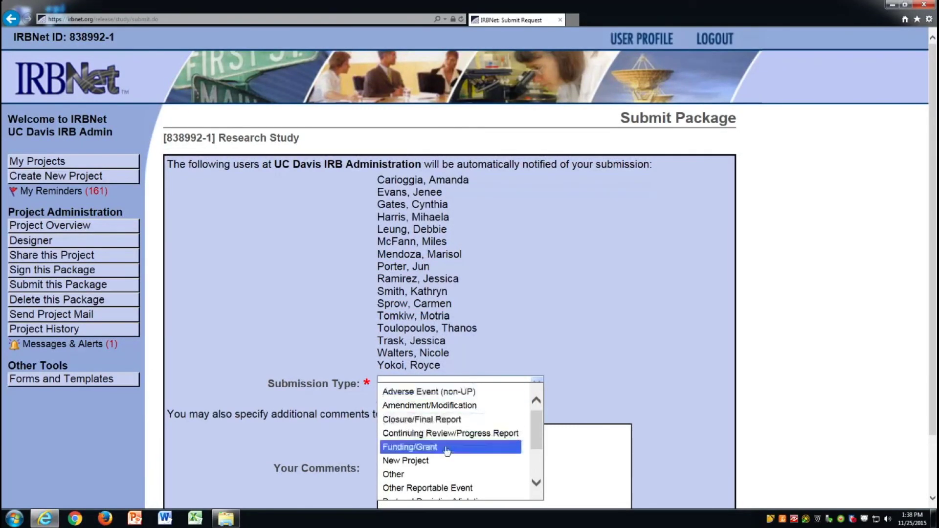
{"action": "left_click", "coordinate": [434, 461]}
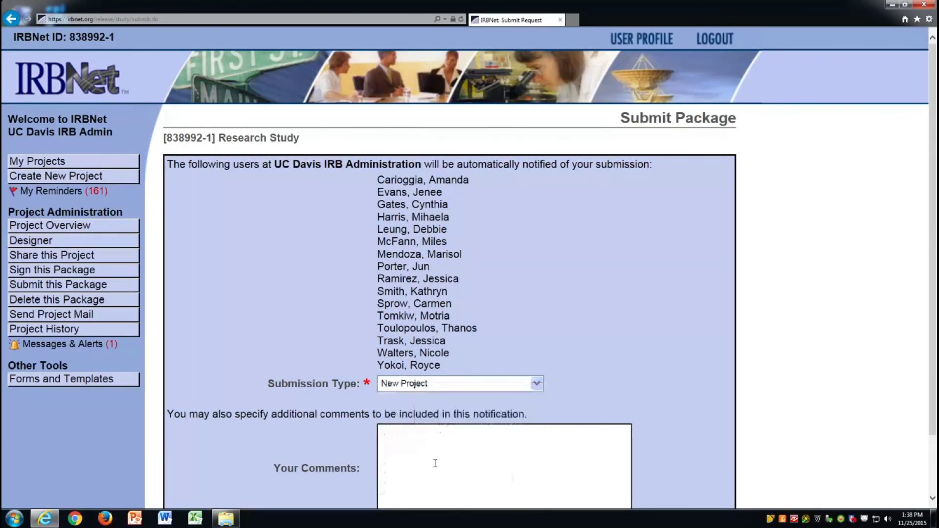
{"action": "scroll", "coordinate": [434, 462], "scroll_direction": "down", "scroll_amount": 1}
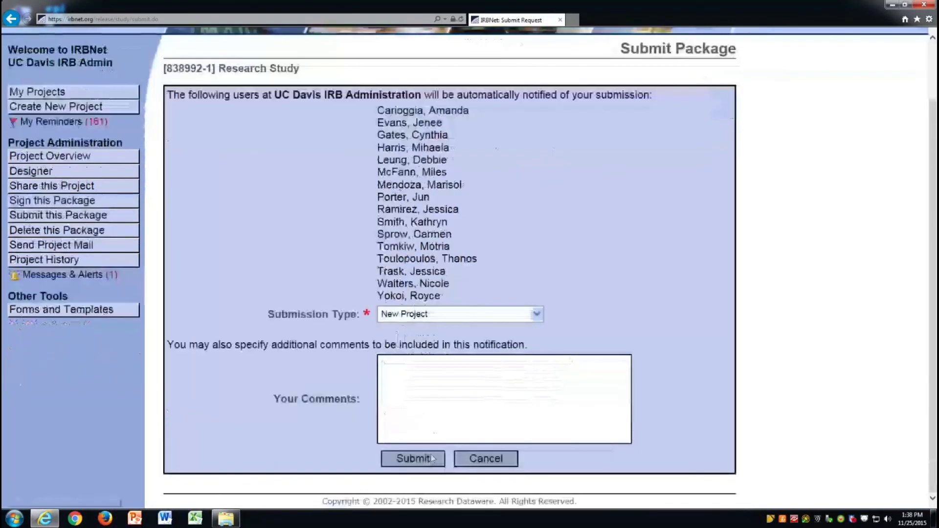
{"action": "left_click", "coordinate": [429, 392]}
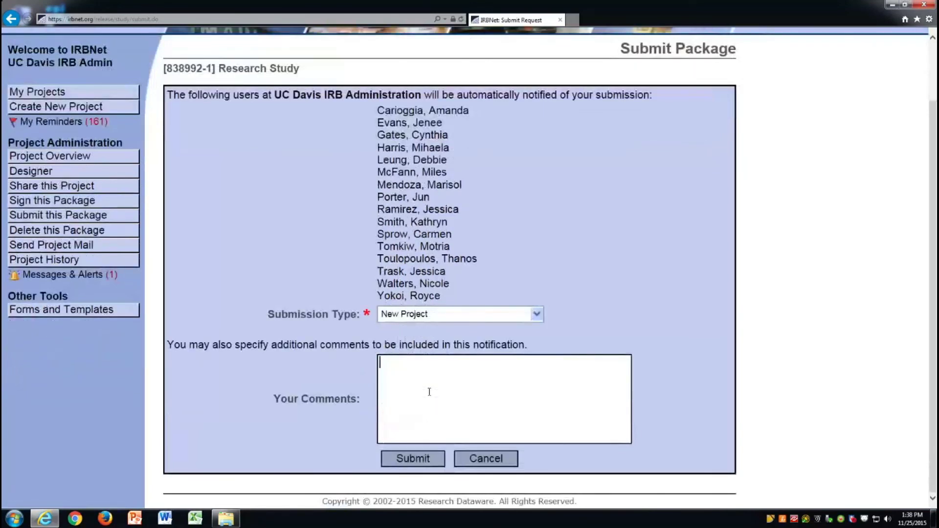